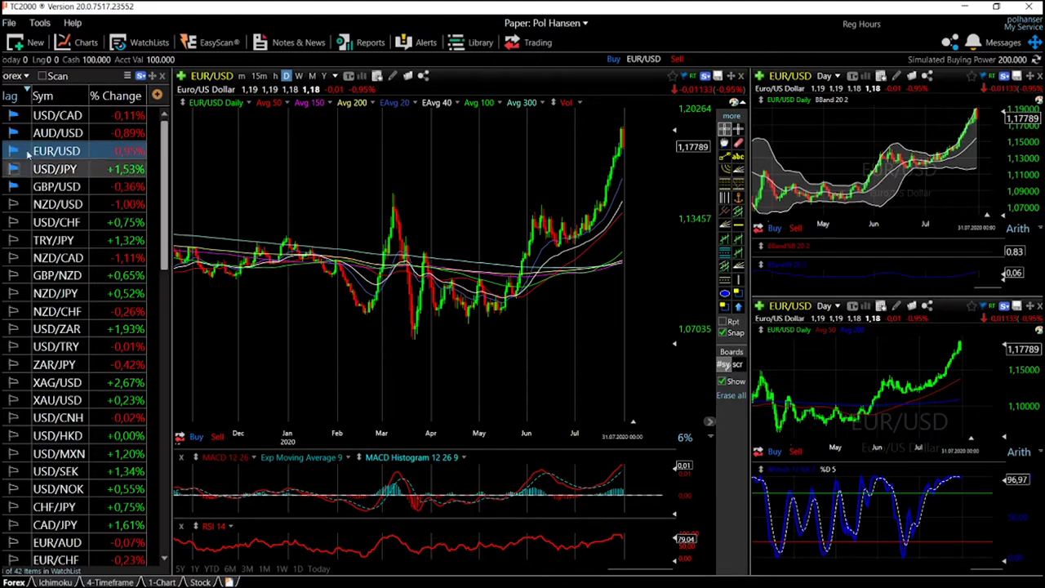
Examine the latest candles and the longer price history against the moving averages on the EUR/USD daily chart.
scroll(598, 326, up, 2)
scroll(598, 326, up, 2)
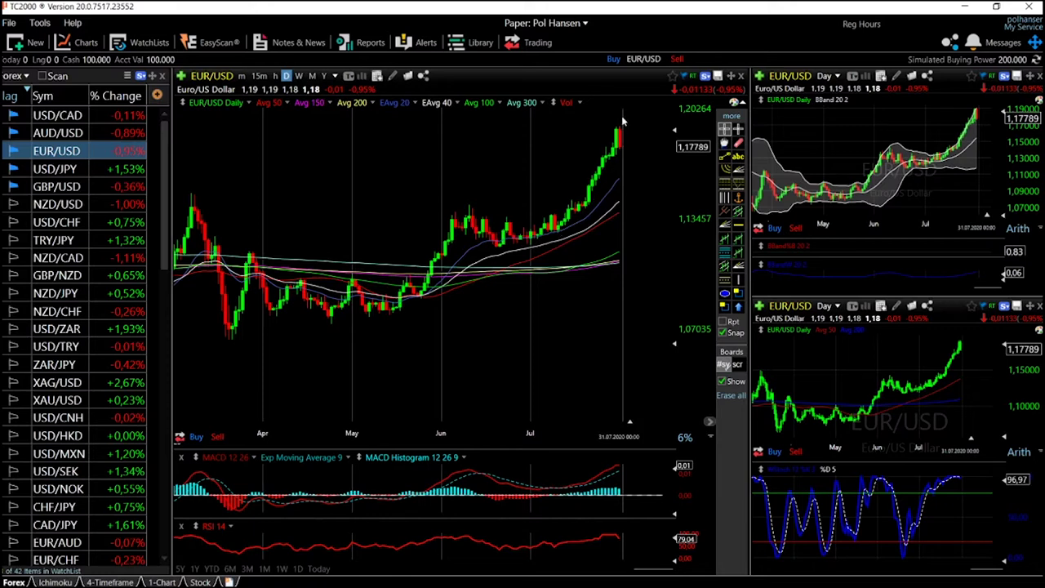
scroll(622, 141, up, 3)
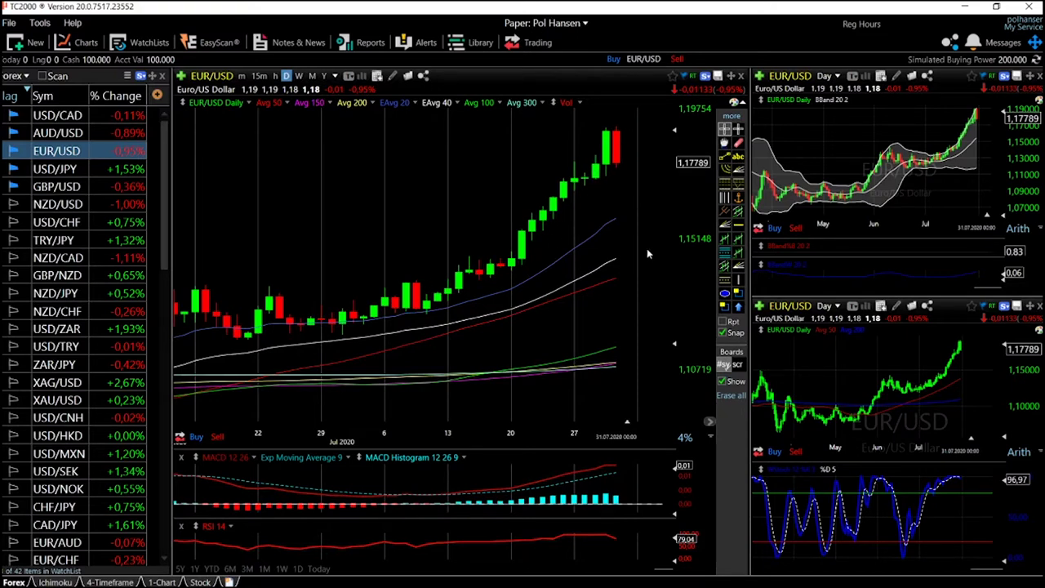
scroll(652, 250, down, 5)
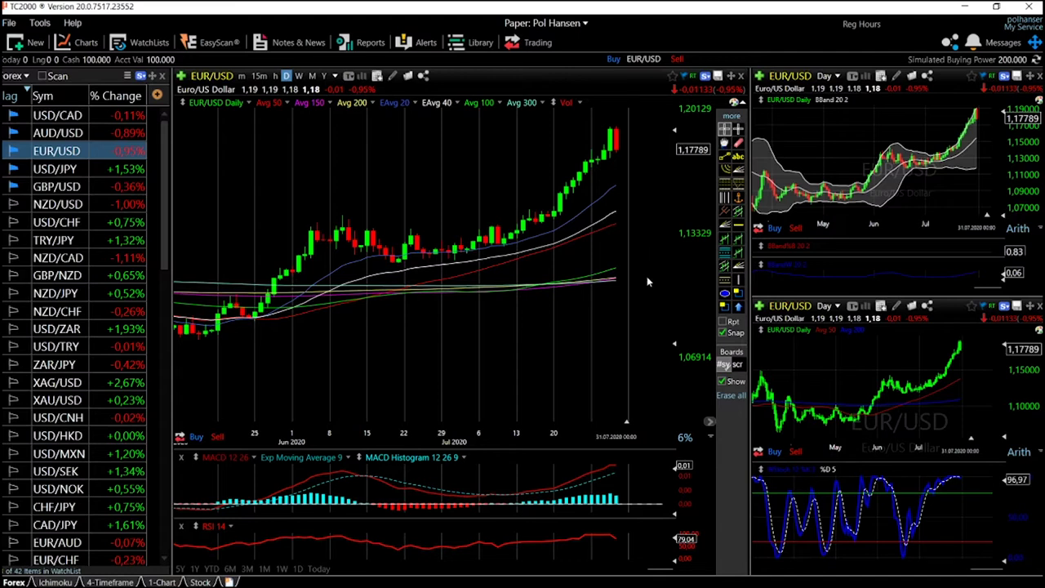
scroll(647, 274, down, 3)
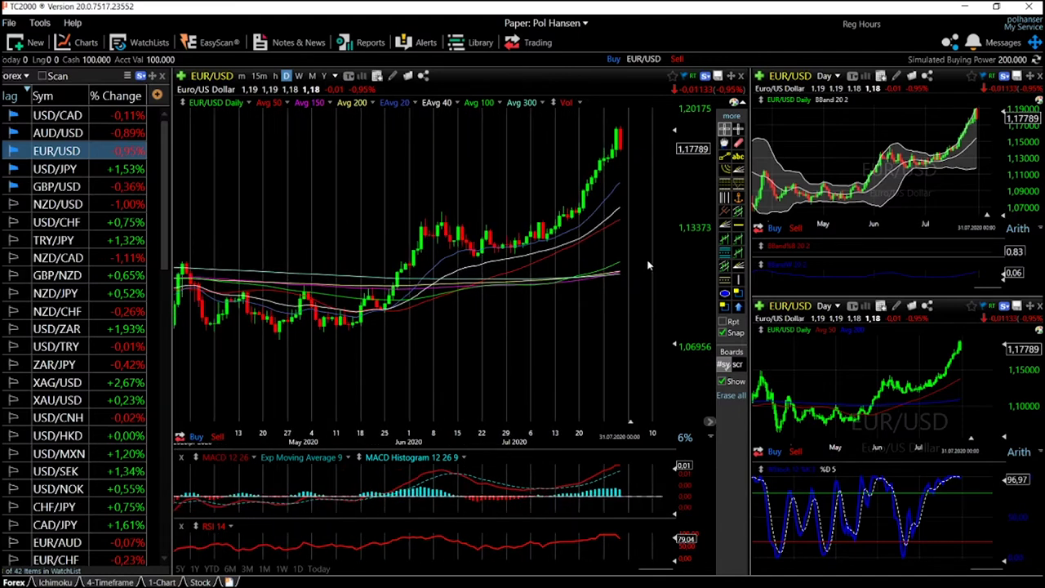
scroll(649, 265, down, 2)
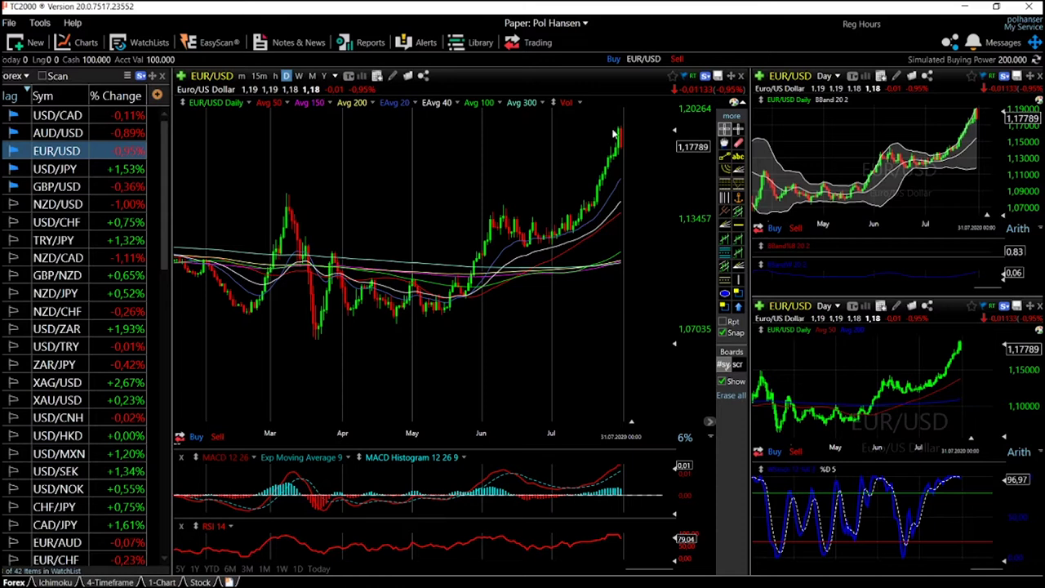
scroll(545, 200, down, 3)
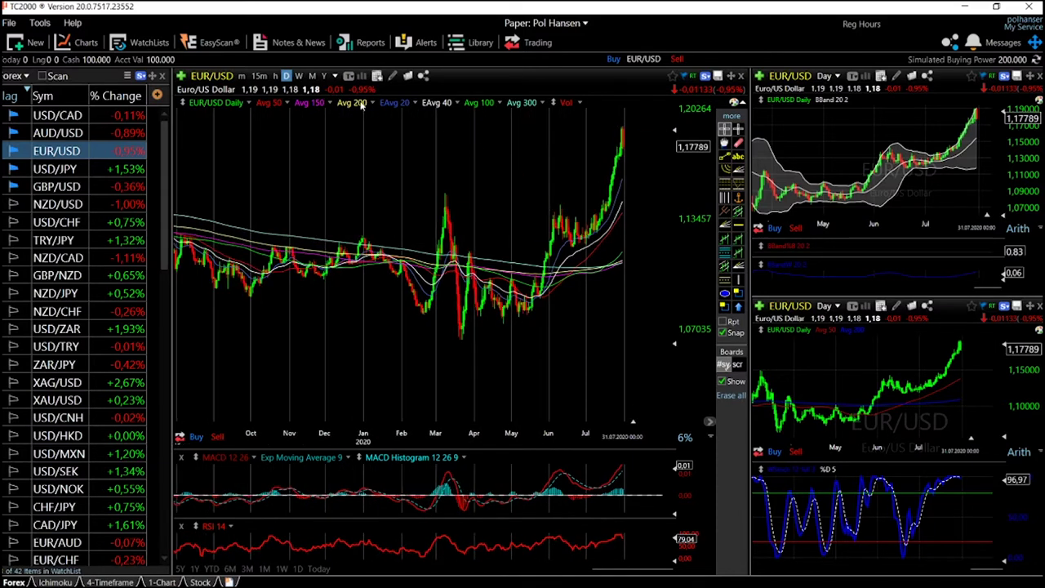
Switch the main EUR/USD chart to the monthly timeframe and examine the latest candle against the long-term downtrend.
click(314, 76)
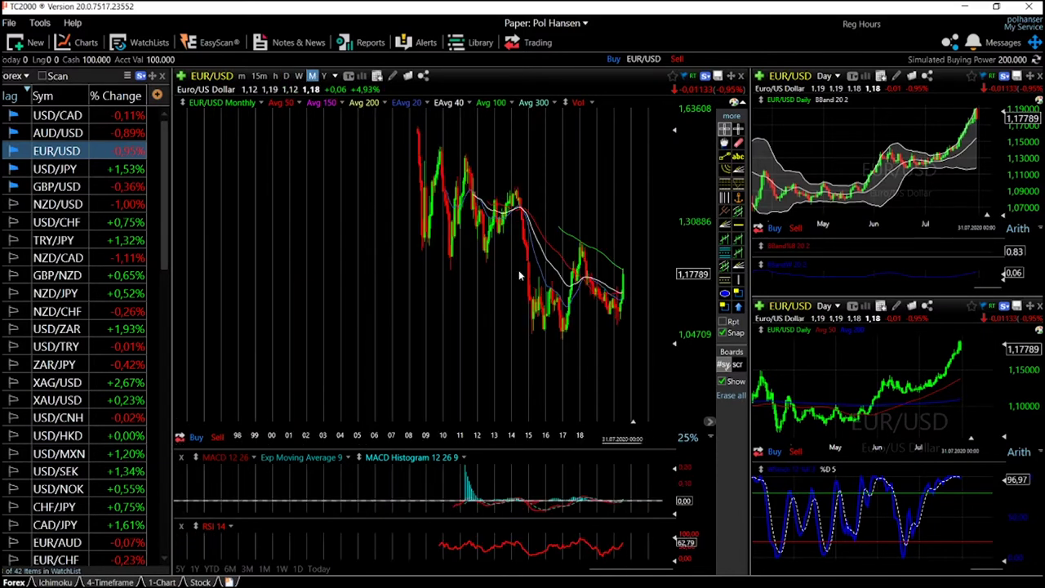
scroll(531, 284, up, 4)
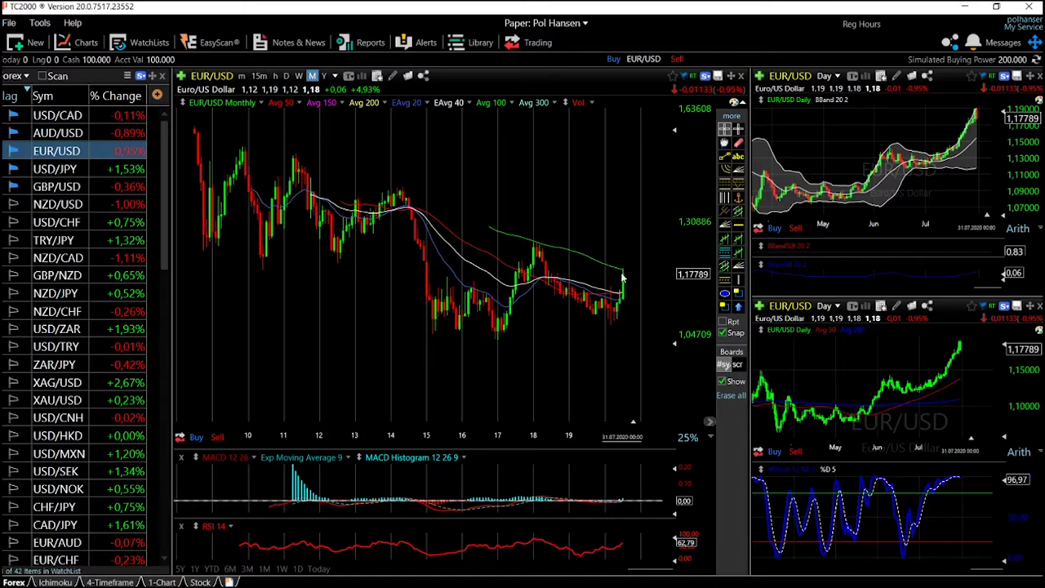
scroll(625, 272, down, 3)
scroll(626, 270, up, 4)
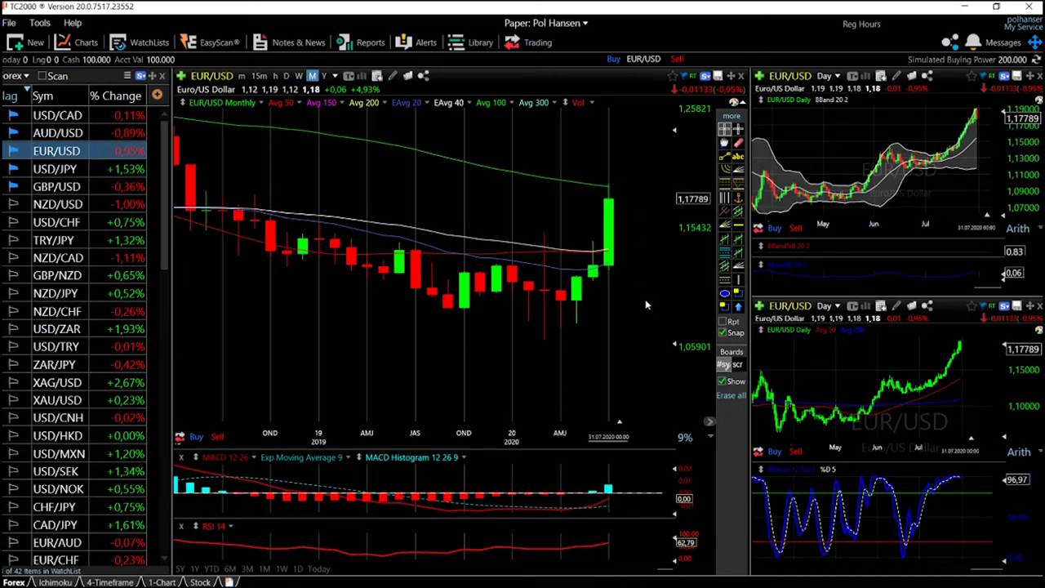
scroll(645, 304, down, 1)
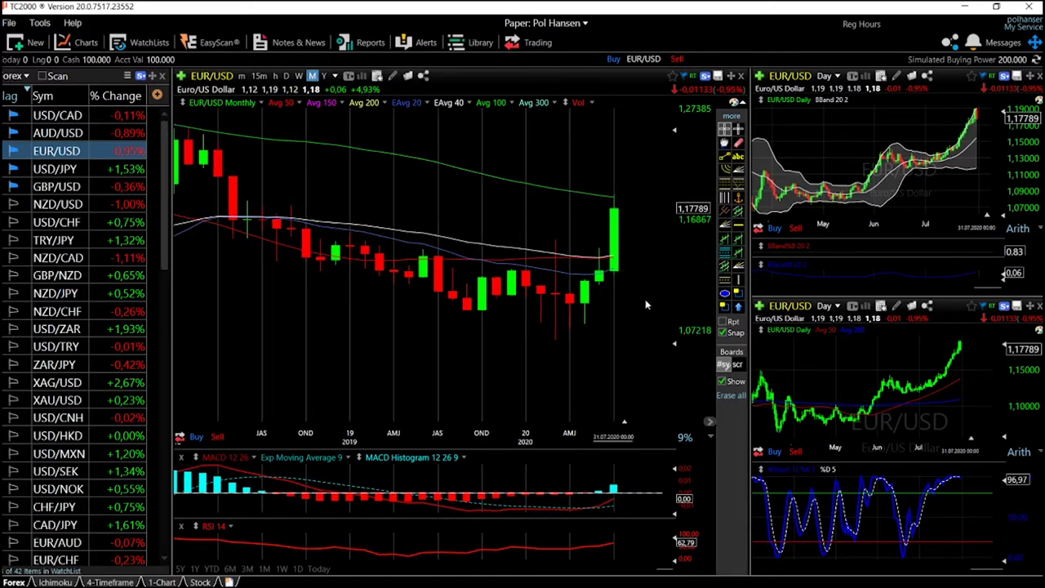
scroll(645, 304, down, 5)
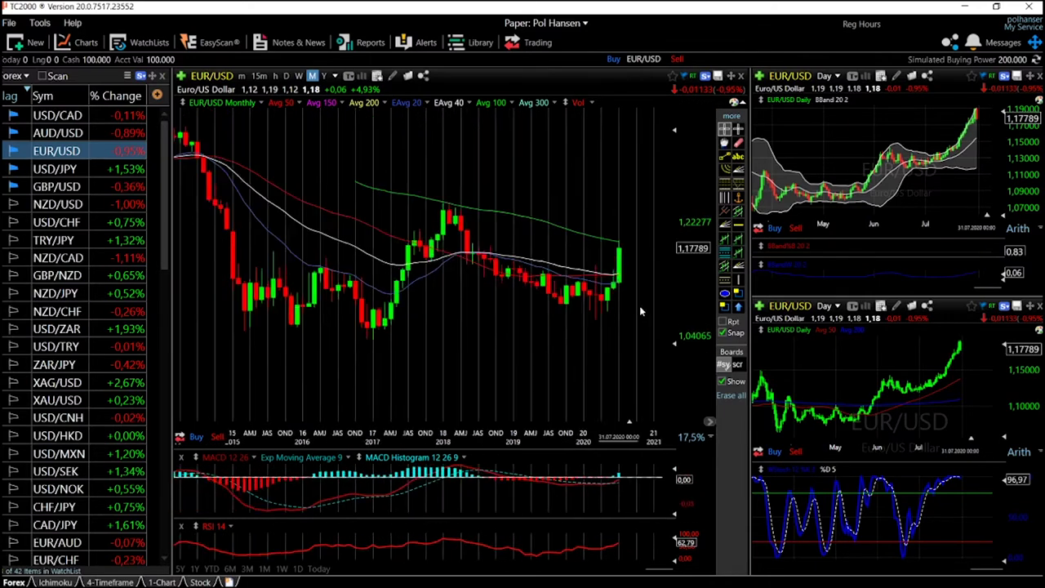
scroll(637, 315, down, 1)
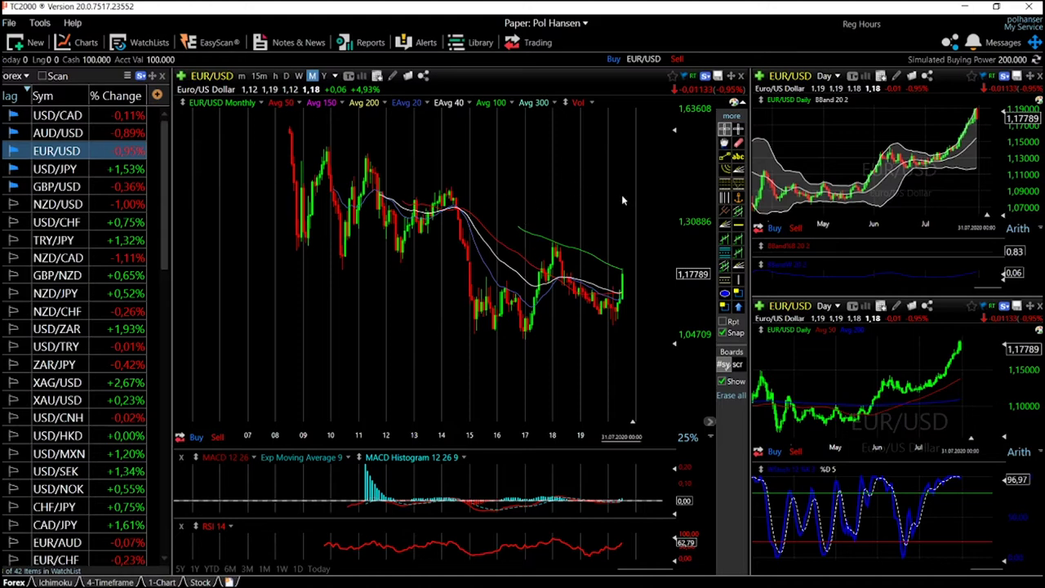
Draw a descending trendline on the EUR/USD monthly chart from the 2008 high along the falling peaks to just past the latest candle.
click(725, 155)
mouse_move(291, 129)
mouse_down()
mouse_move(482, 157)
mouse_move(664, 280)
mouse_up()
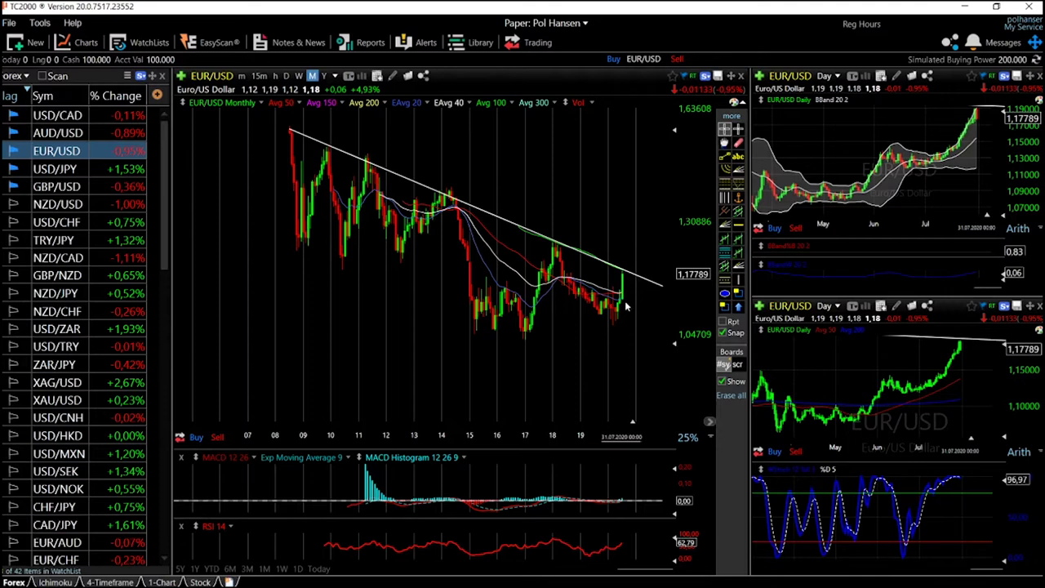
click(625, 273)
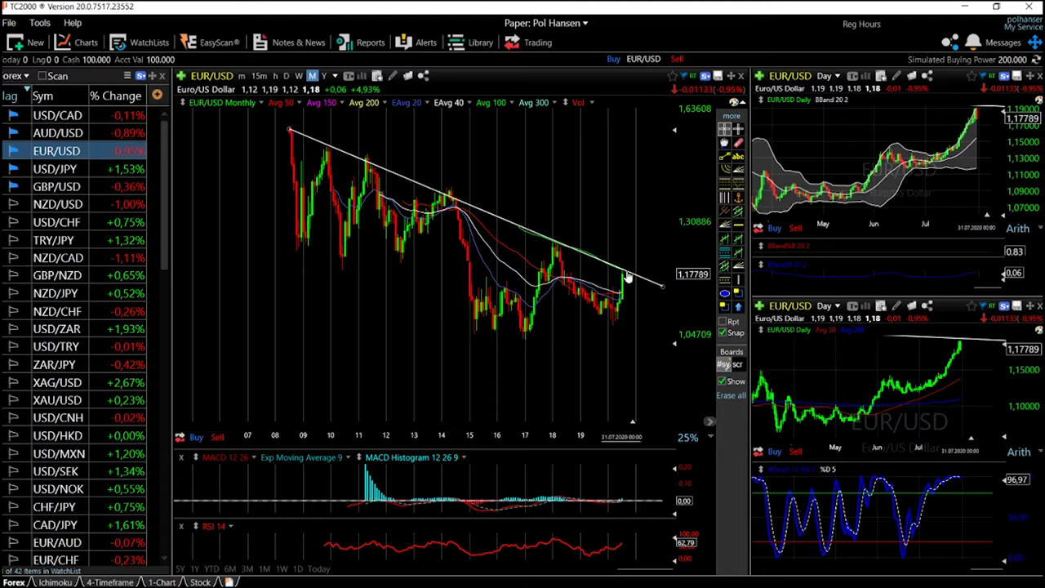
mouse_move(624, 280)
Add horizontal resistance lines at about 1.25205, 1.39286 and 1.49596 on the EUR/USD monthly chart.
click(738, 223)
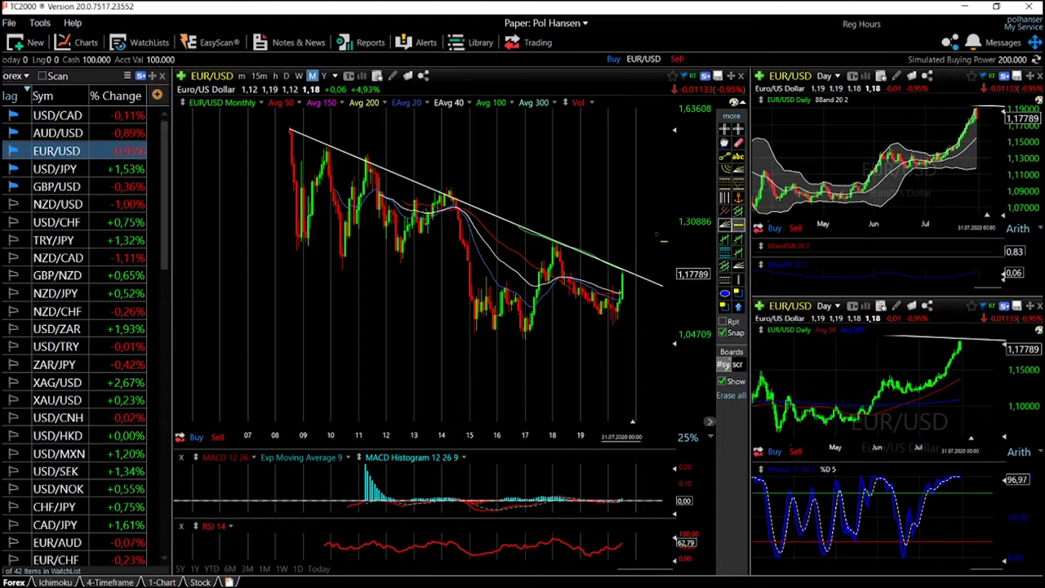
click(576, 244)
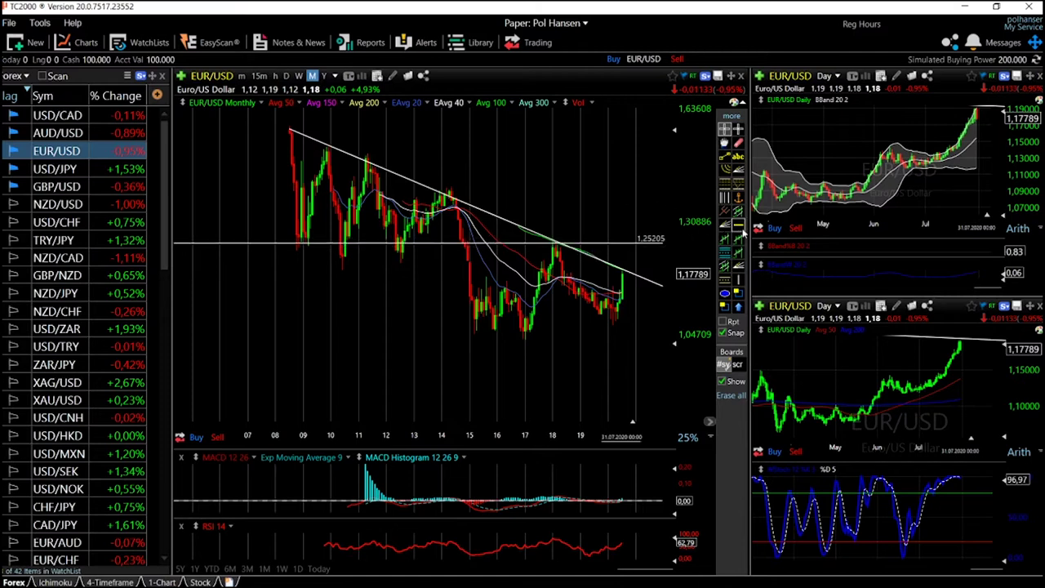
click(479, 189)
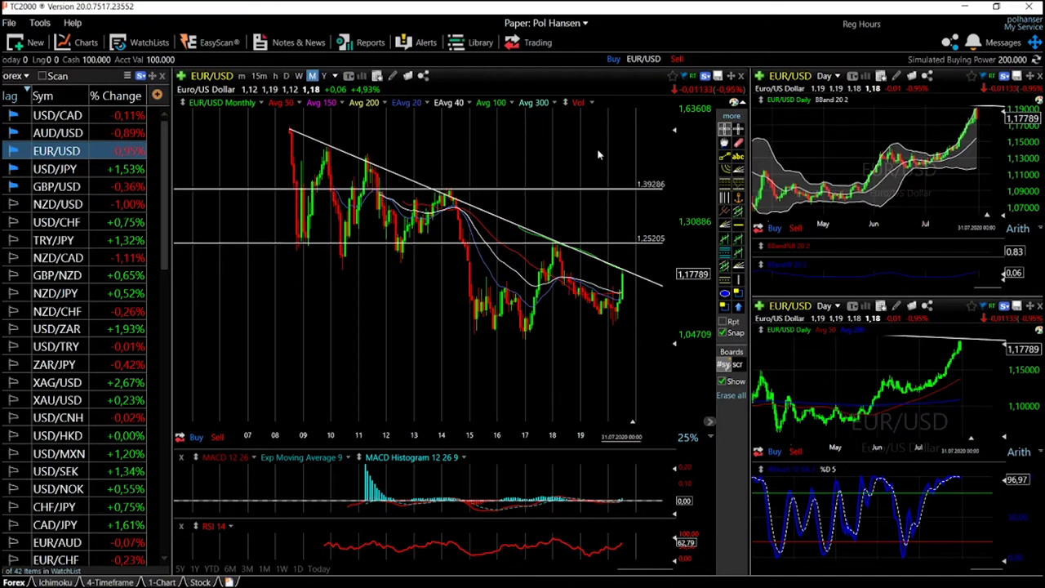
click(738, 224)
click(391, 150)
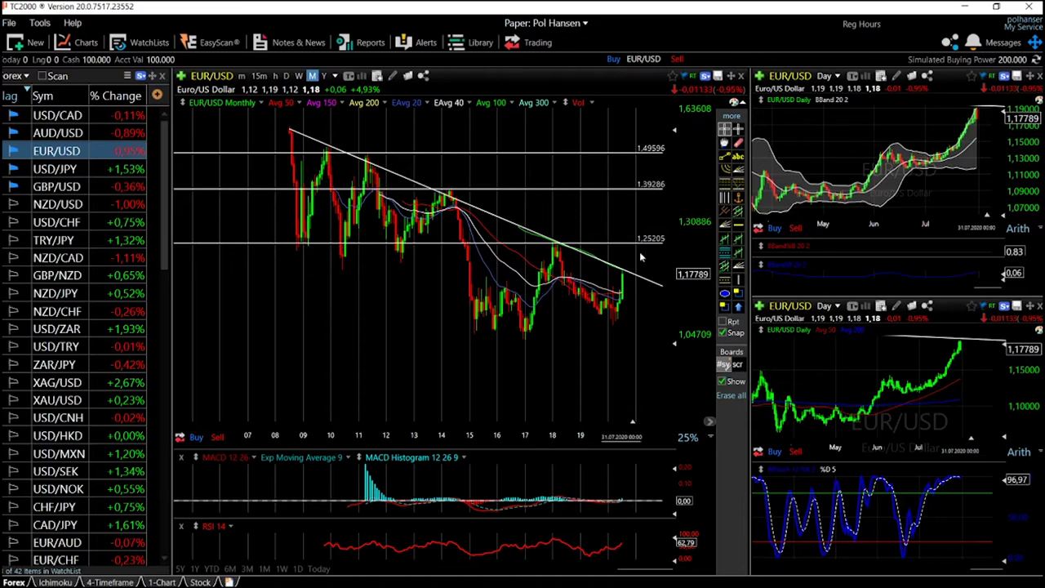
Examine the latest monthly EUR/USD candle relative to the descending trendline and the horizontal resistance levels.
scroll(626, 290, up, 3)
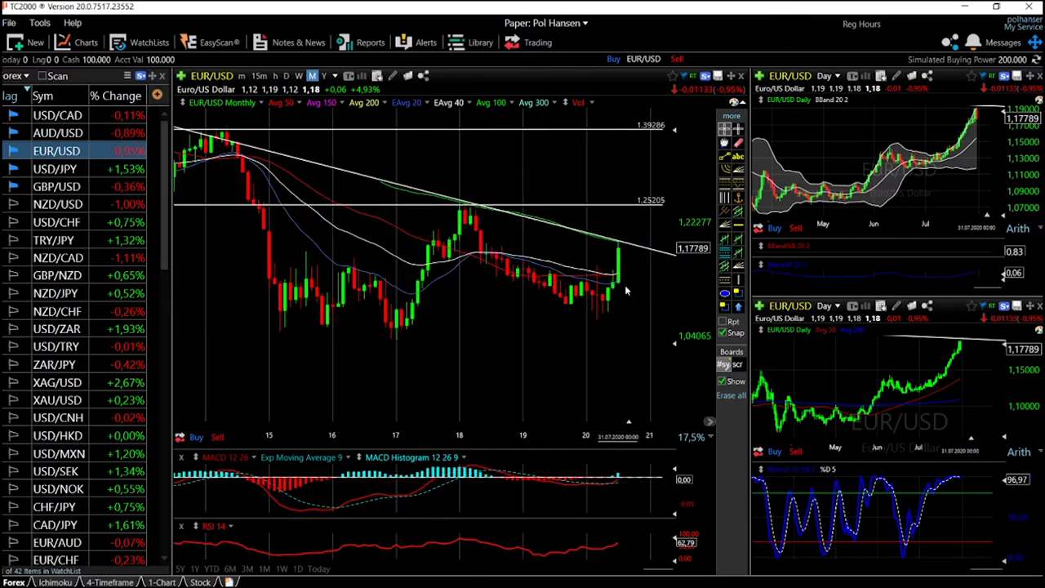
scroll(626, 290, up, 3)
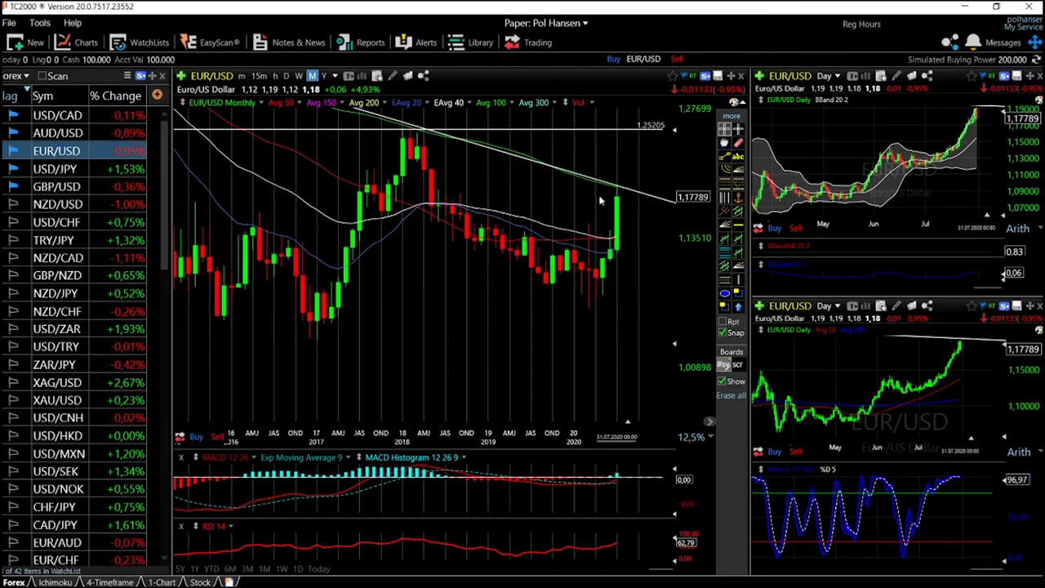
mouse_move(654, 198)
scroll(643, 171, down, 5)
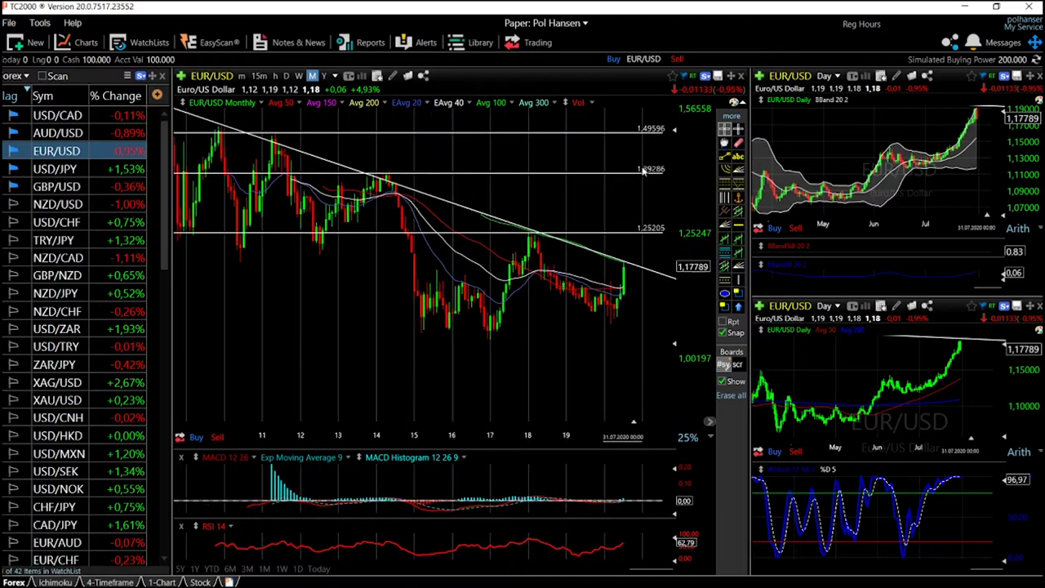
scroll(643, 171, up, 5)
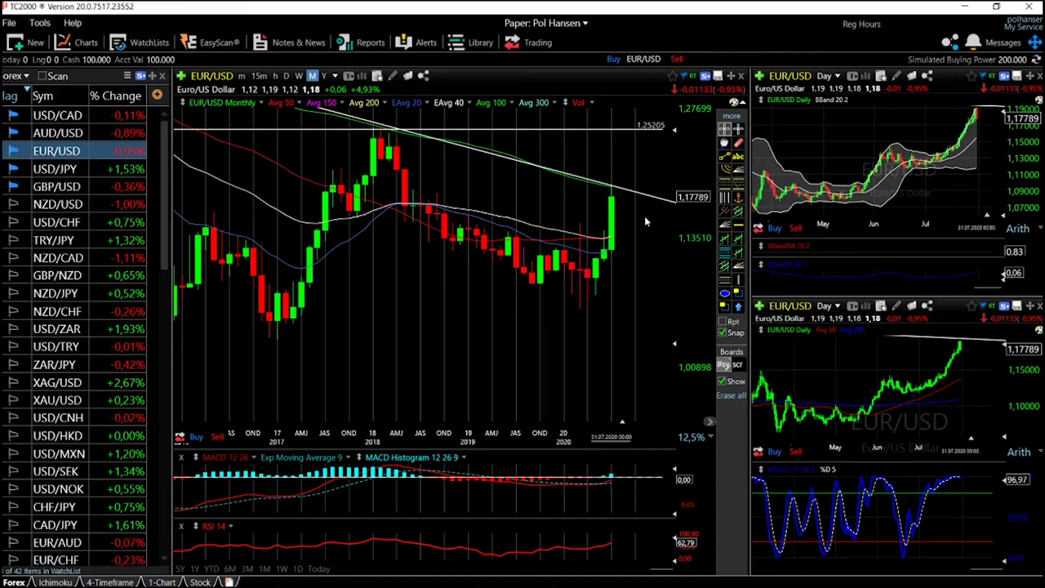
scroll(644, 220, down, 5)
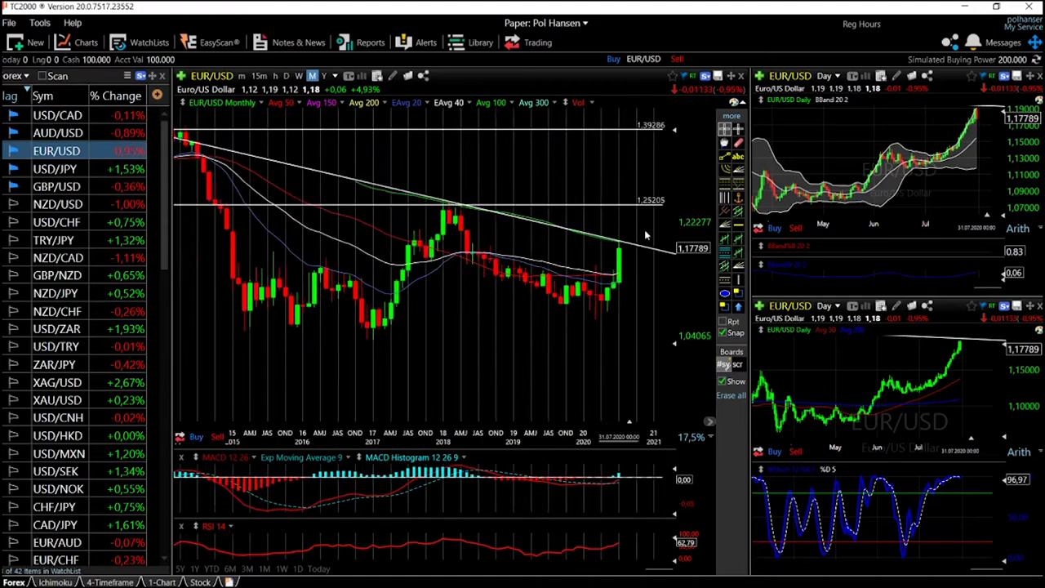
scroll(636, 302, down, 1)
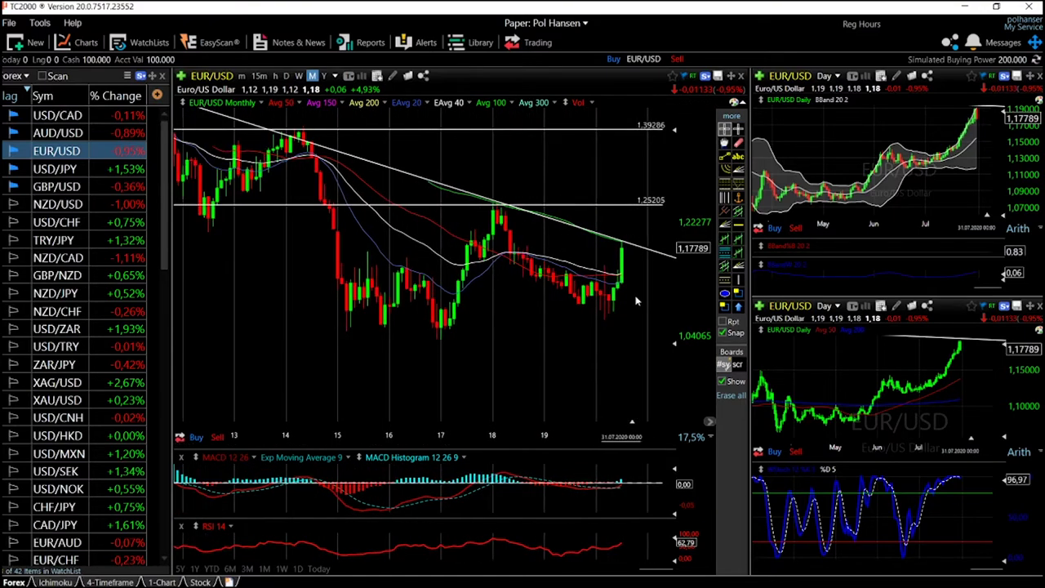
scroll(636, 302, down, 2)
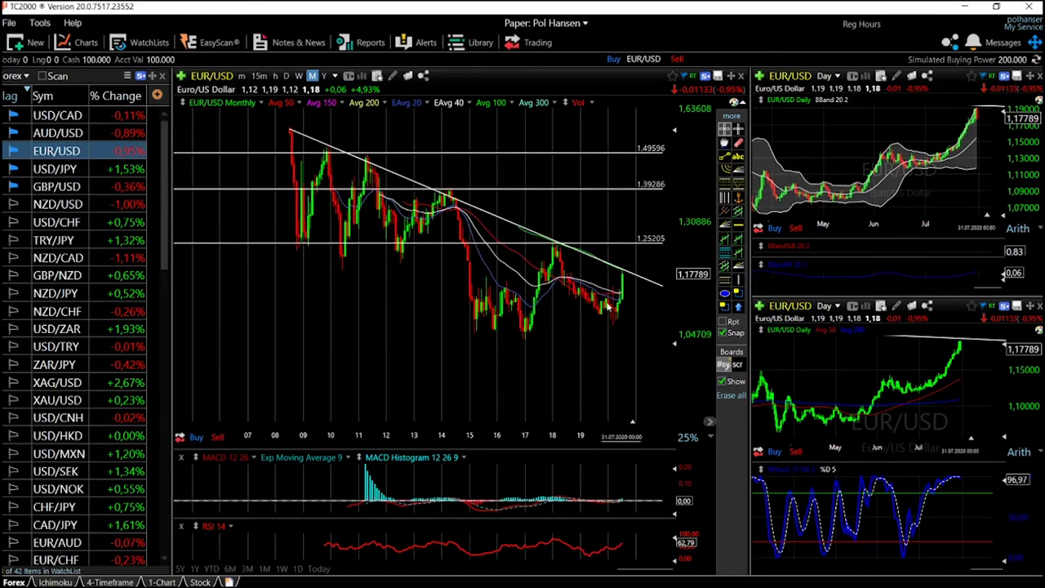
Erase the three horizontal resistance lines and the descending trendline from the EUR/USD monthly chart.
click(738, 142)
key(Delete)
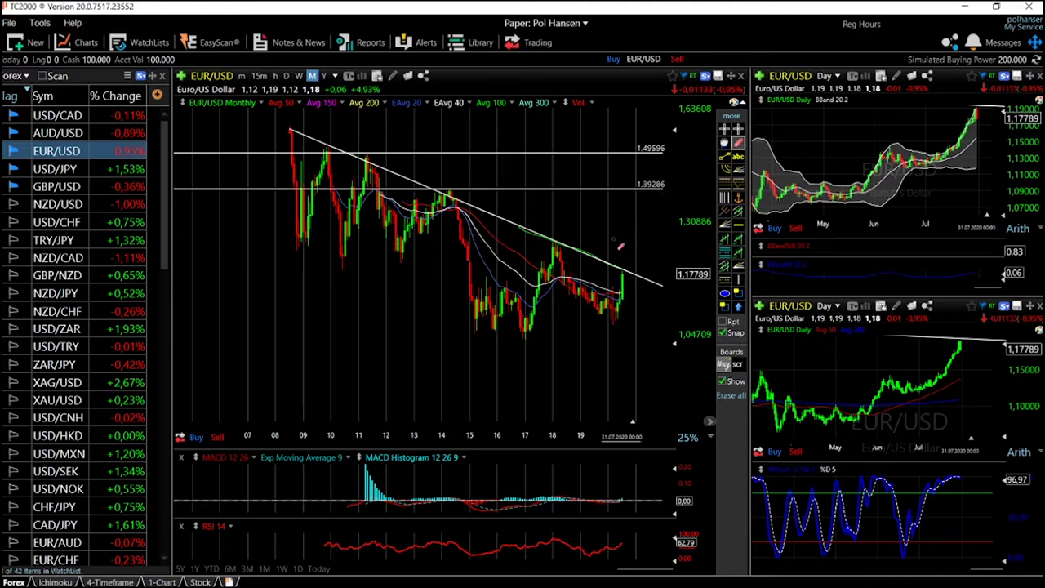
key(Delete)
key(Delete)
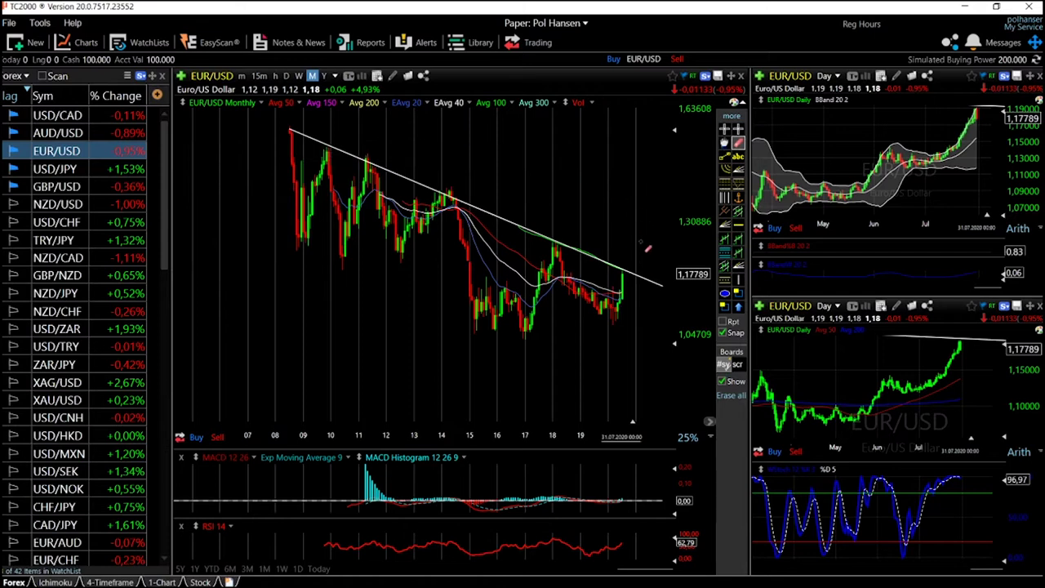
key(Delete)
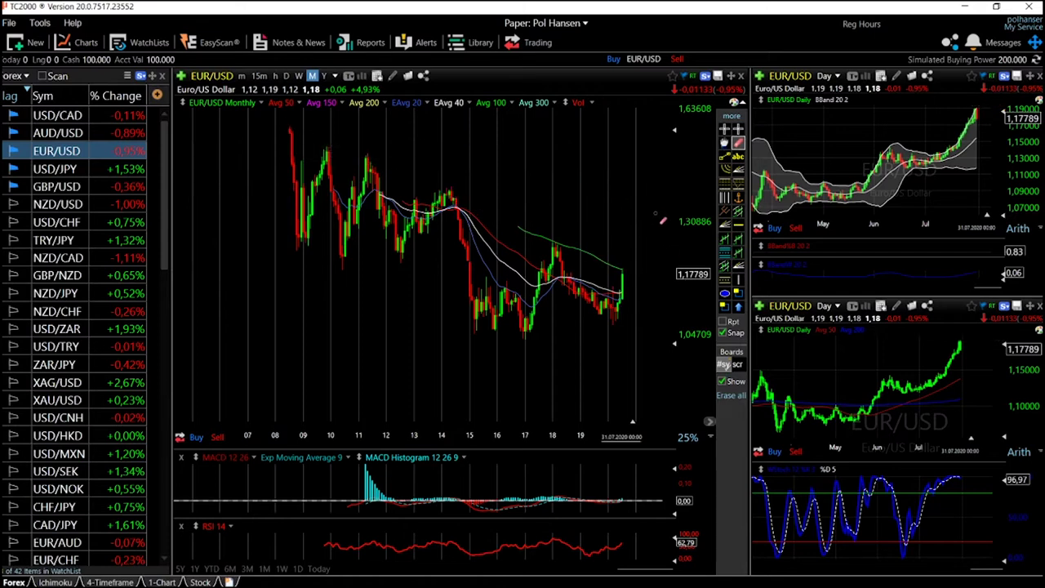
Return the main EUR/USD chart to the daily timeframe and inspect the recent candles and the Bollinger Bands chart.
click(286, 75)
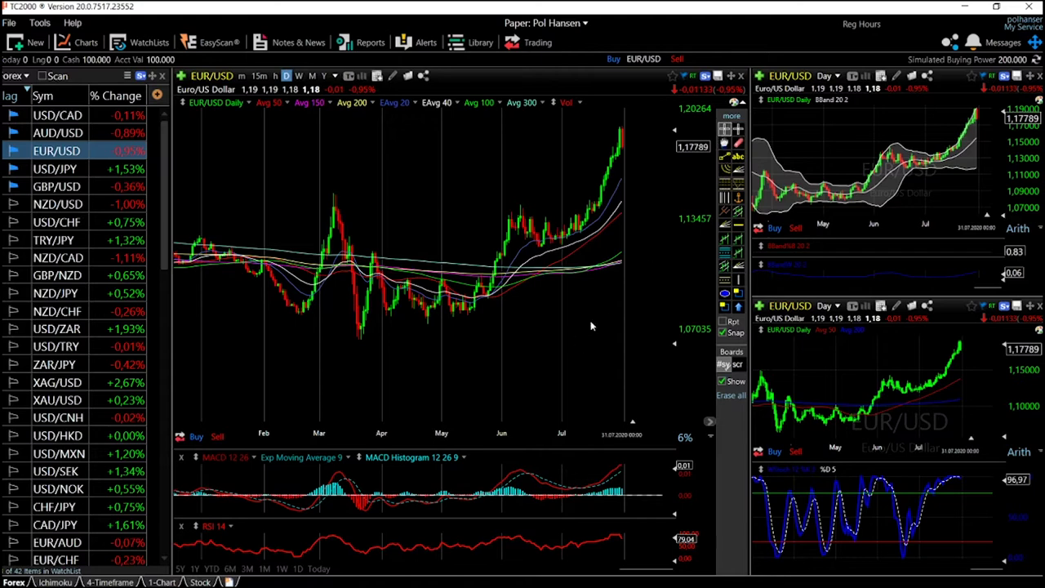
scroll(607, 307, up, 3)
scroll(607, 307, up, 2)
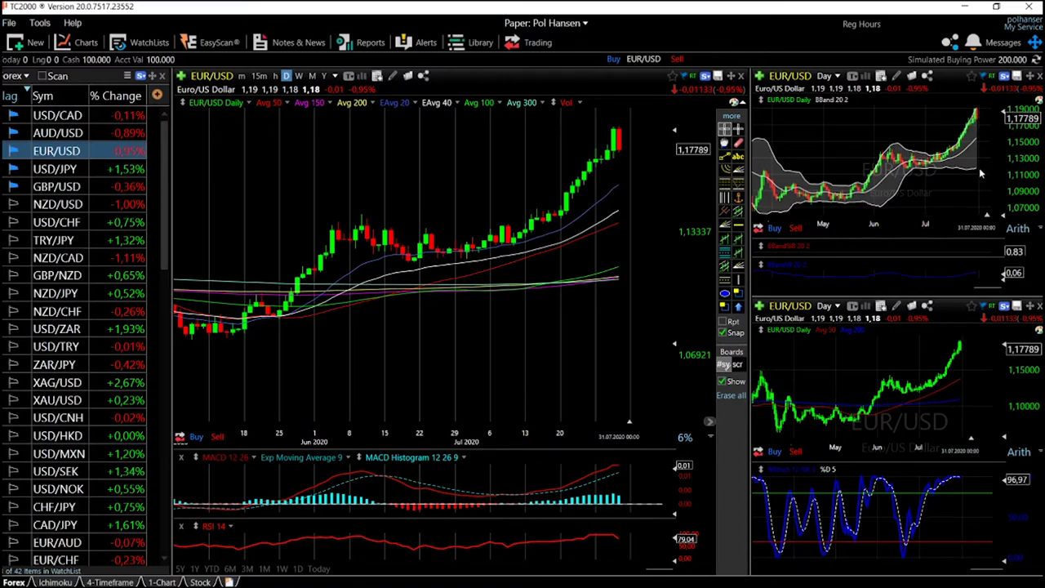
mouse_move(983, 170)
Load GBP/USD from the watchlist into the charts and inspect its daily price action since the spring low.
click(62, 189)
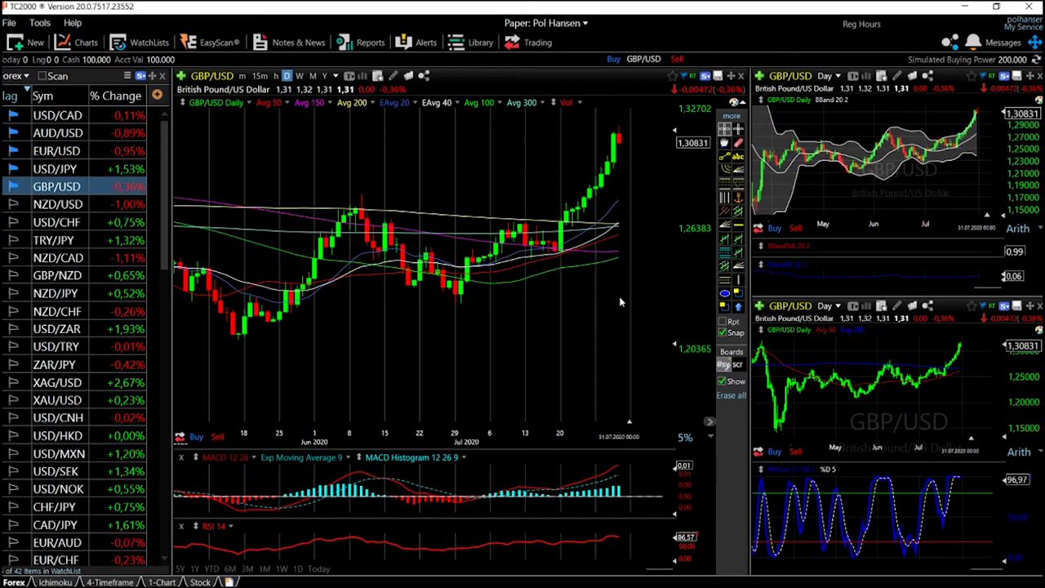
scroll(619, 299, down, 4)
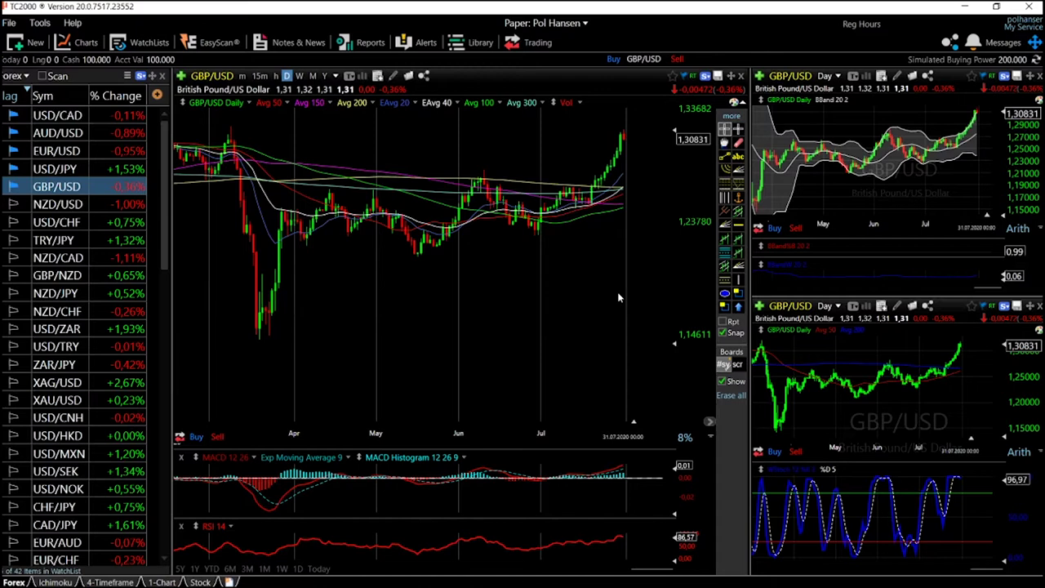
scroll(618, 298, up, 3)
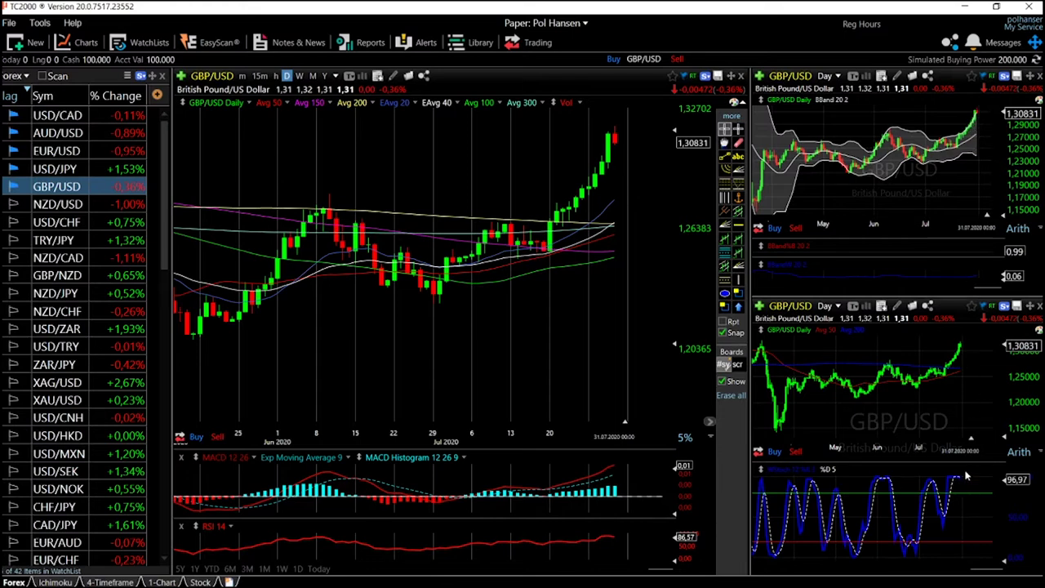
Set the timeframe of the small GBP/USD chart with the %D 5 indicator to 2 Hour.
click(833, 307)
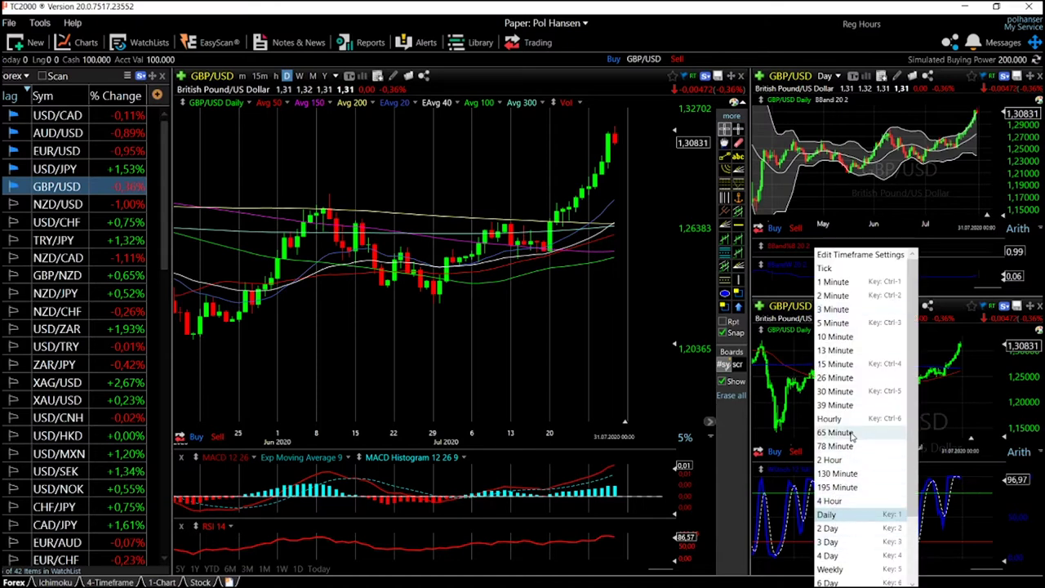
click(846, 462)
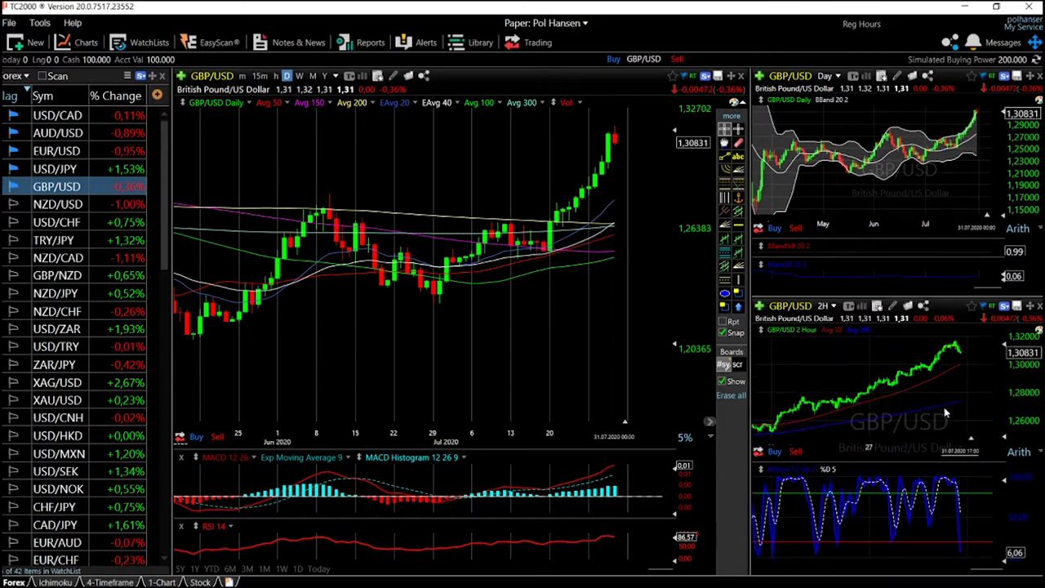
Set the small GBP/USD chart with the %D 5 indicator to 4 Hour and inspect the latest prices against the moving averages.
click(825, 307)
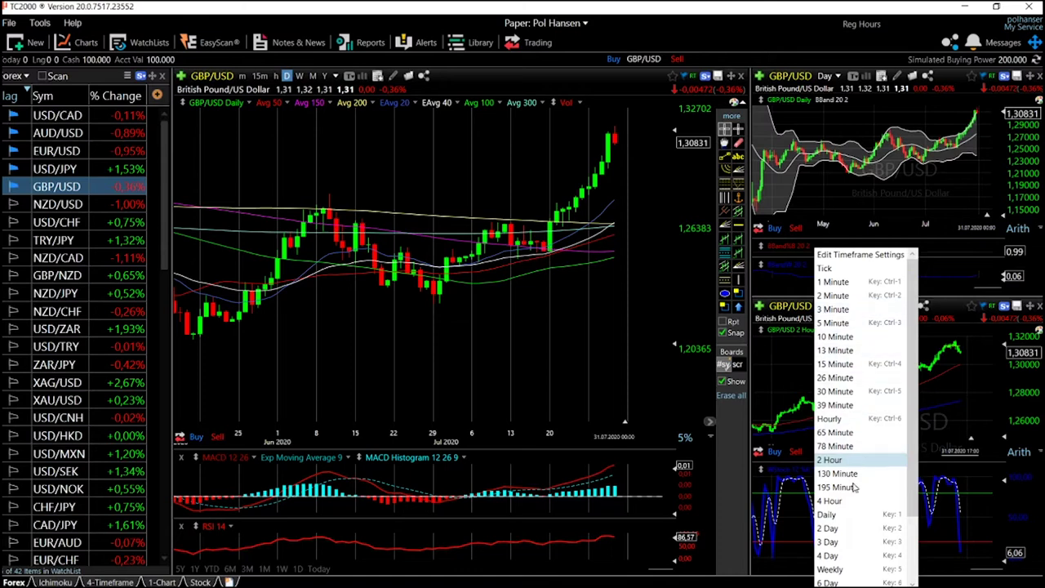
click(831, 501)
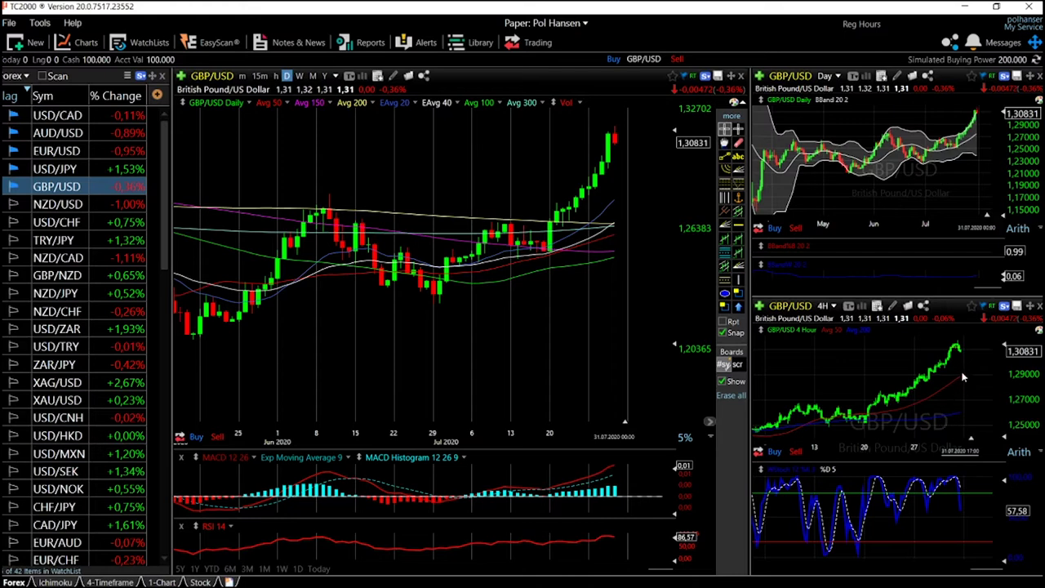
mouse_move(963, 377)
drag(962, 377, 964, 375)
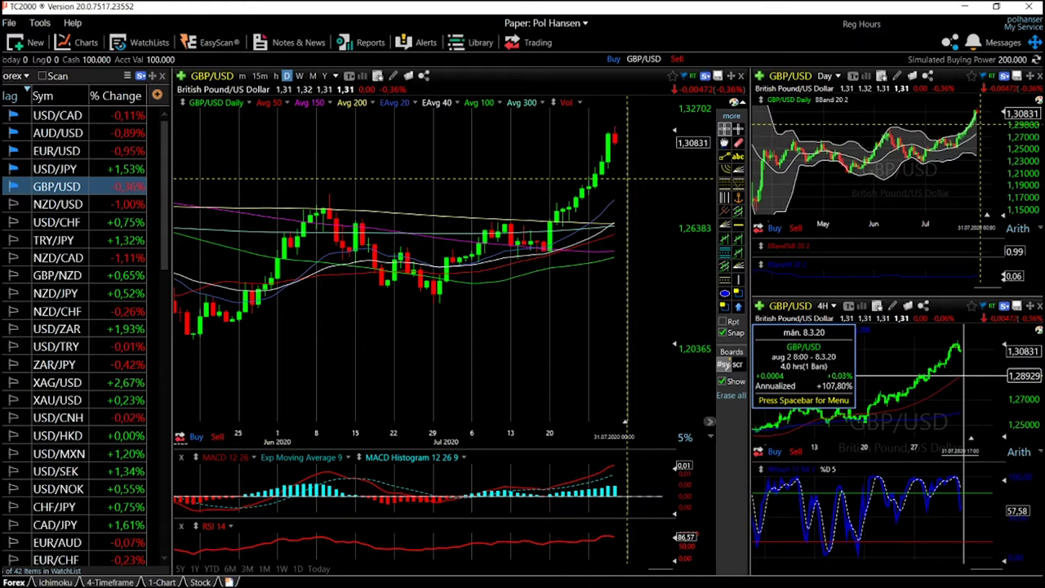
drag(964, 376, 902, 342)
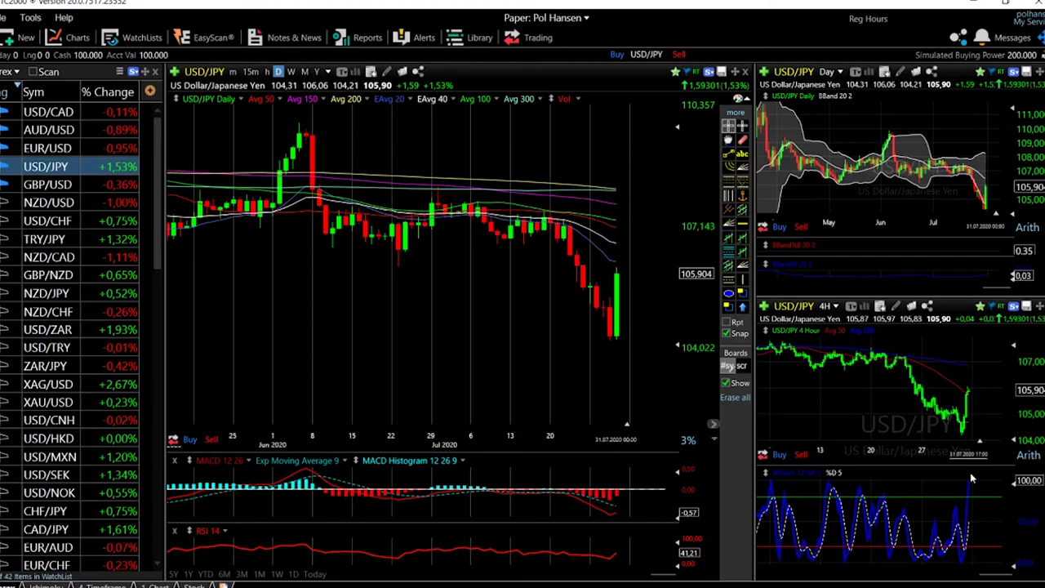
Set the timeframe of the small USD/JPY chart with the %D 5 indicator to Daily.
click(833, 307)
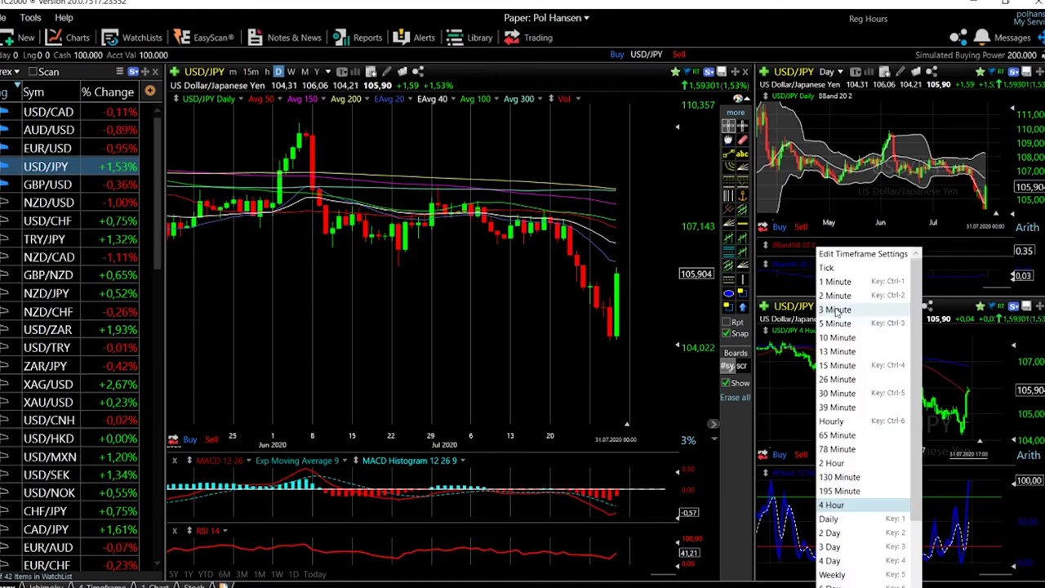
click(845, 520)
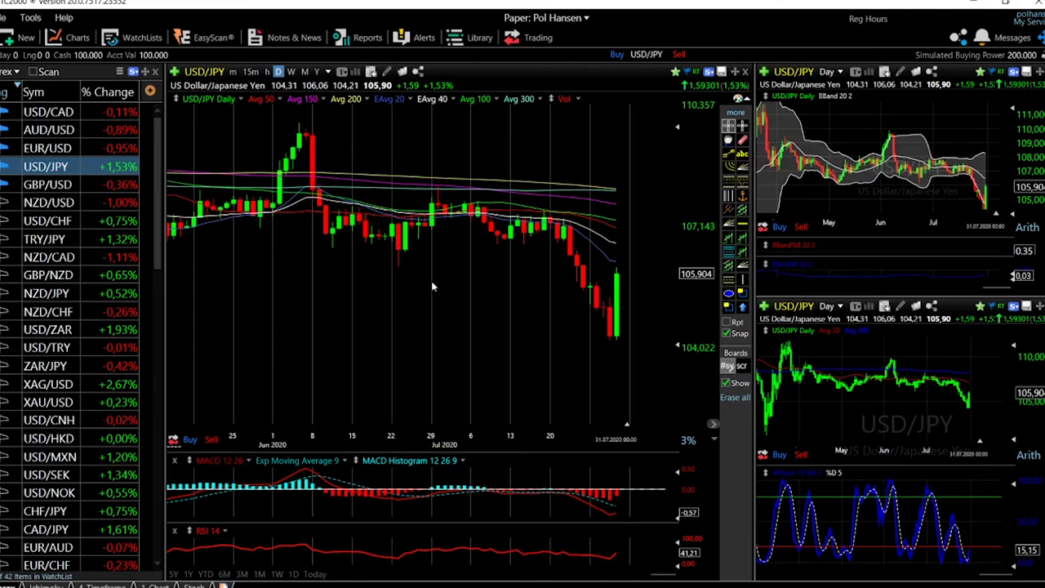
Load AUD/USD from the watchlist into the charts and inspect its daily price action from the March low to the latest candles.
click(46, 130)
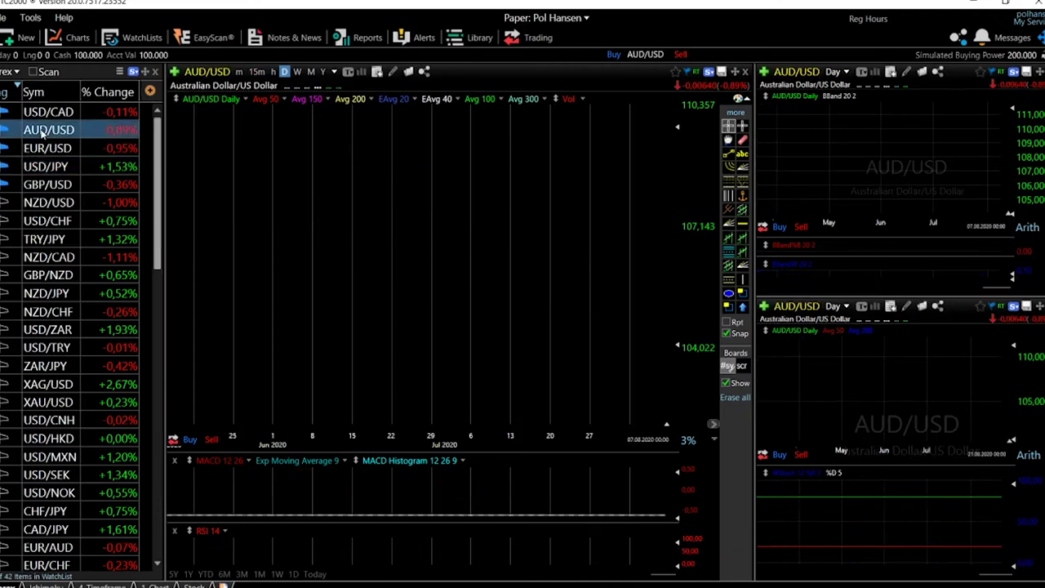
scroll(570, 309, down, 3)
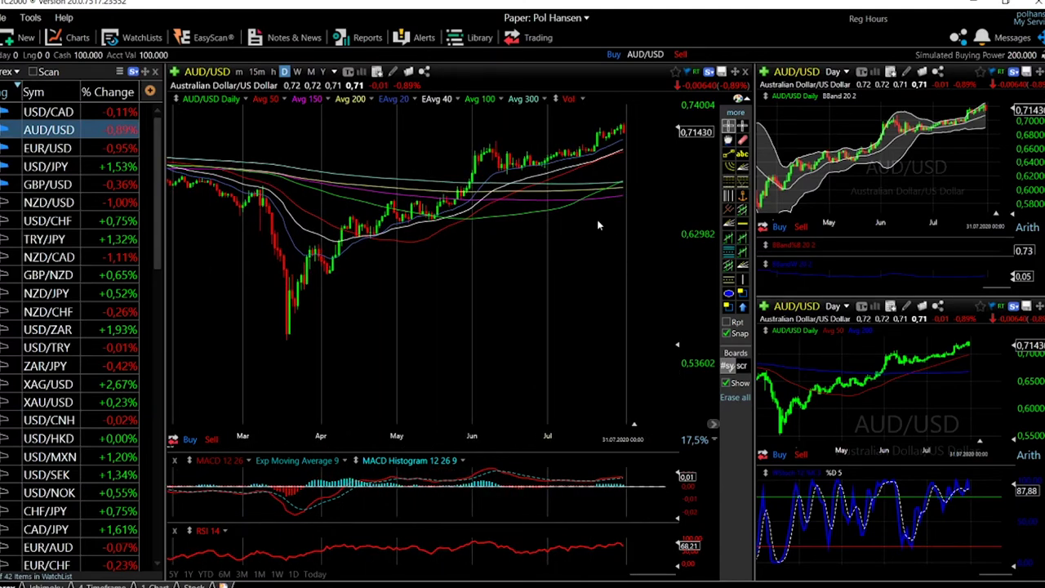
scroll(598, 226, down, 4)
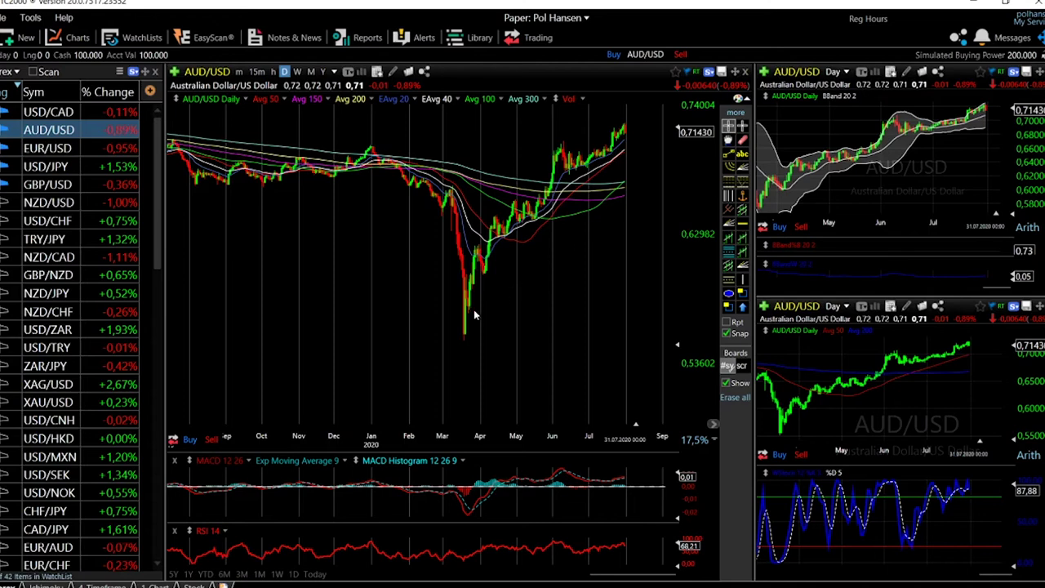
click(464, 337)
click(465, 336)
scroll(629, 242, up, 10)
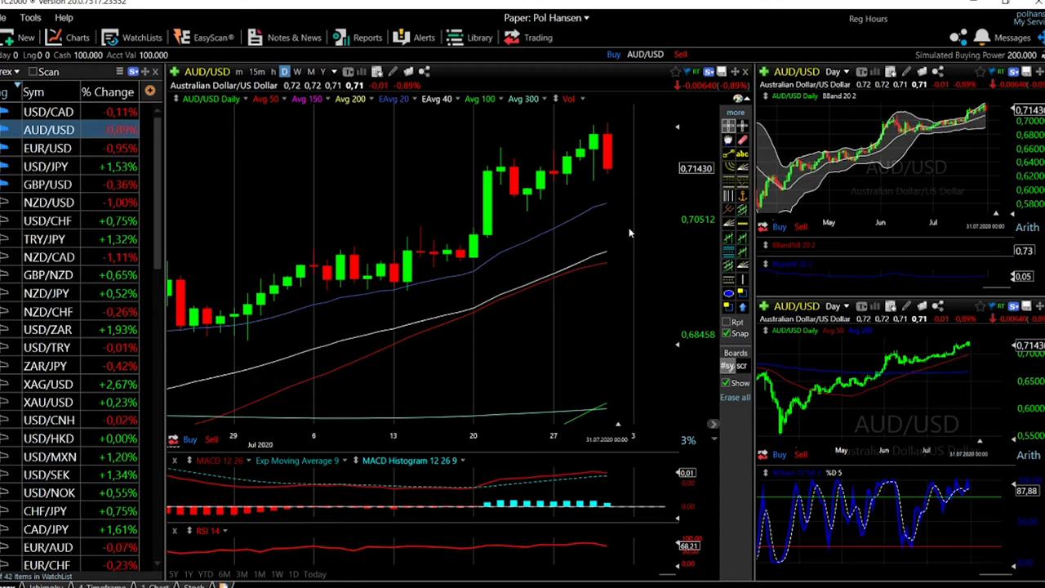
Examine AUD/USD's daily uptrend, its Bollinger Bands and the price levels of the moving averages just below the latest candle.
scroll(366, 299, down, 2)
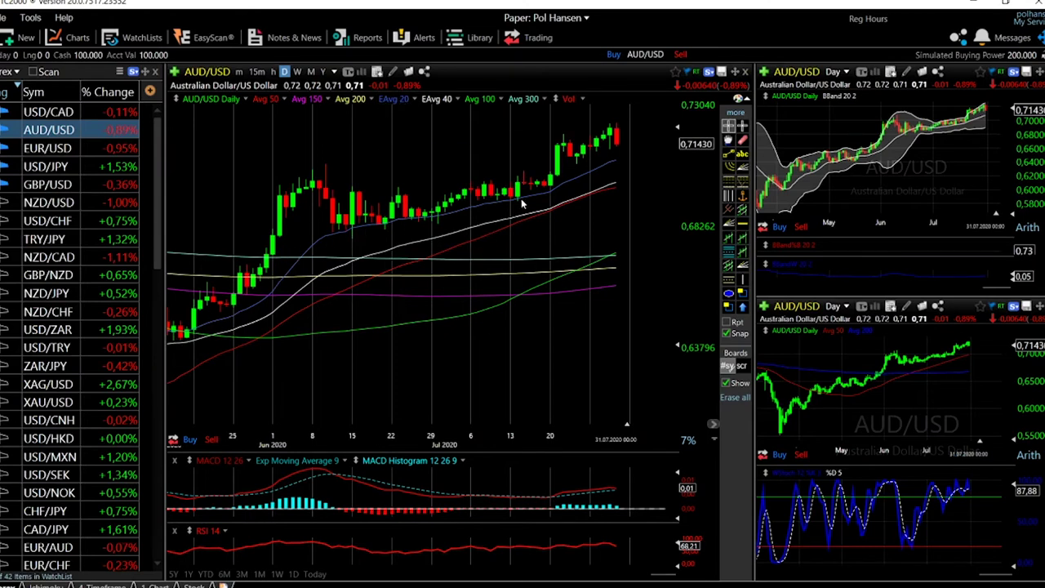
scroll(299, 322, down, 3)
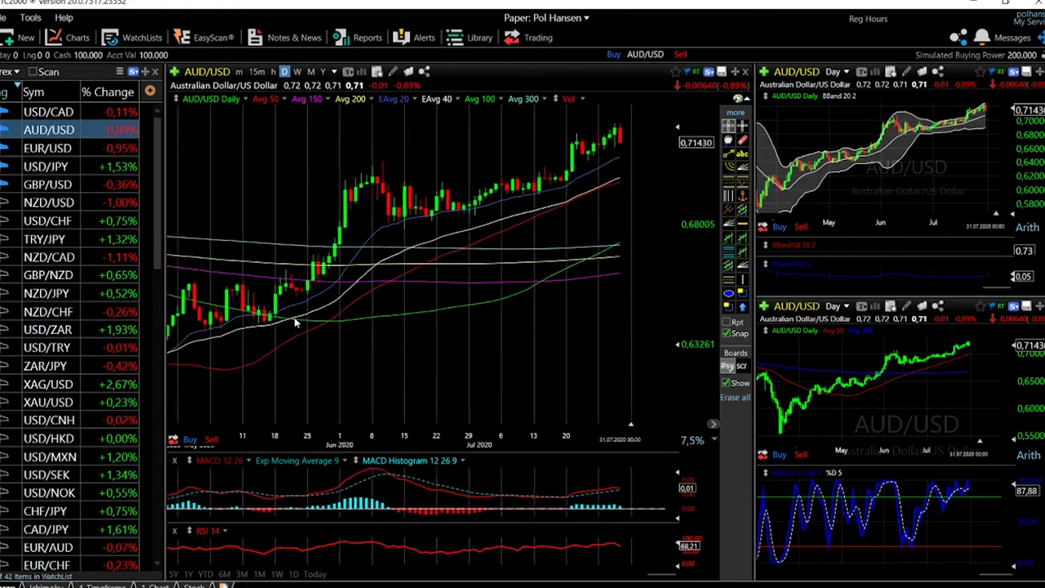
scroll(314, 309, down, 2)
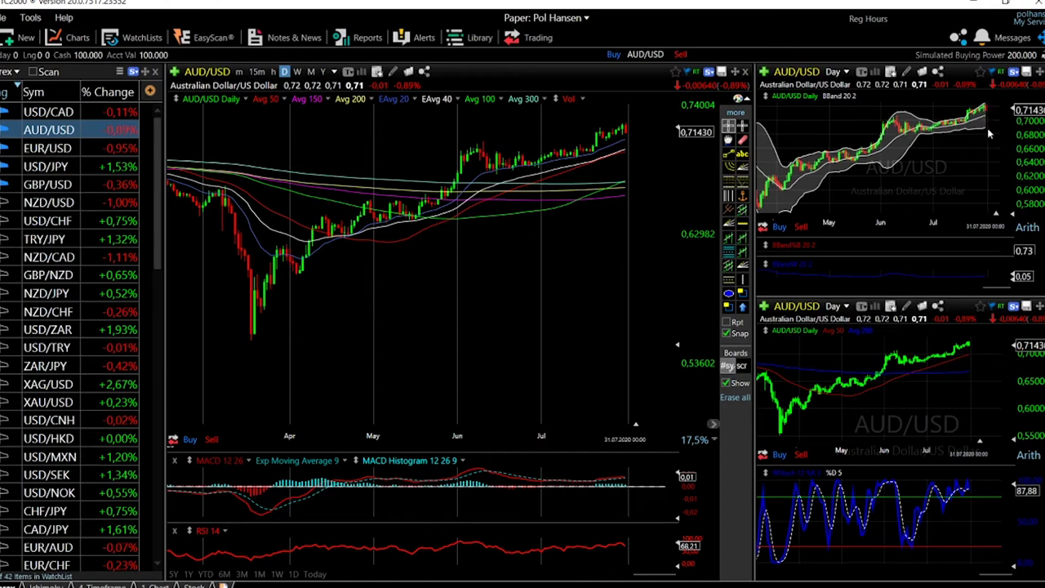
scroll(990, 133, up, 4)
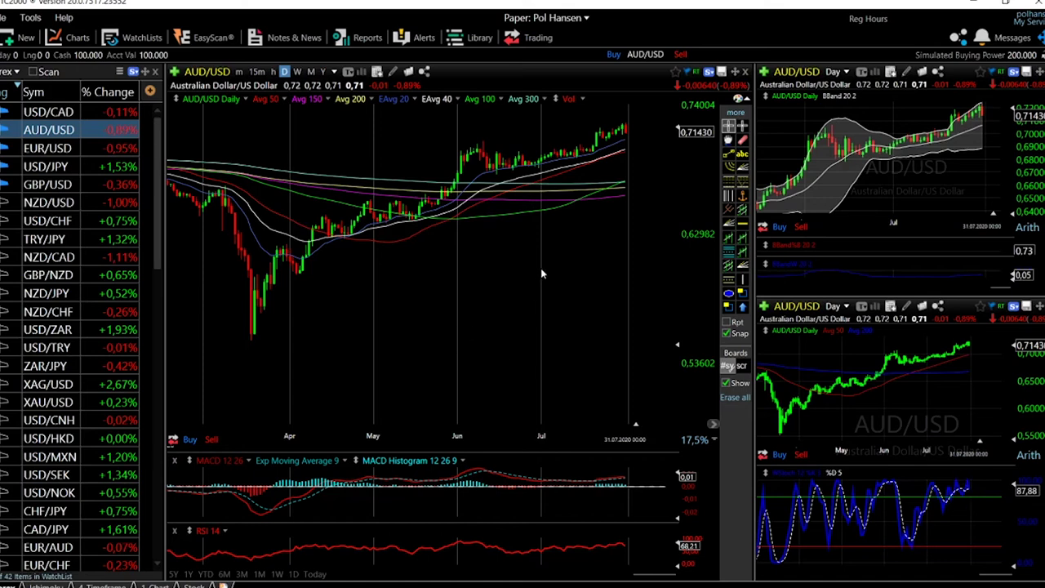
click(628, 140)
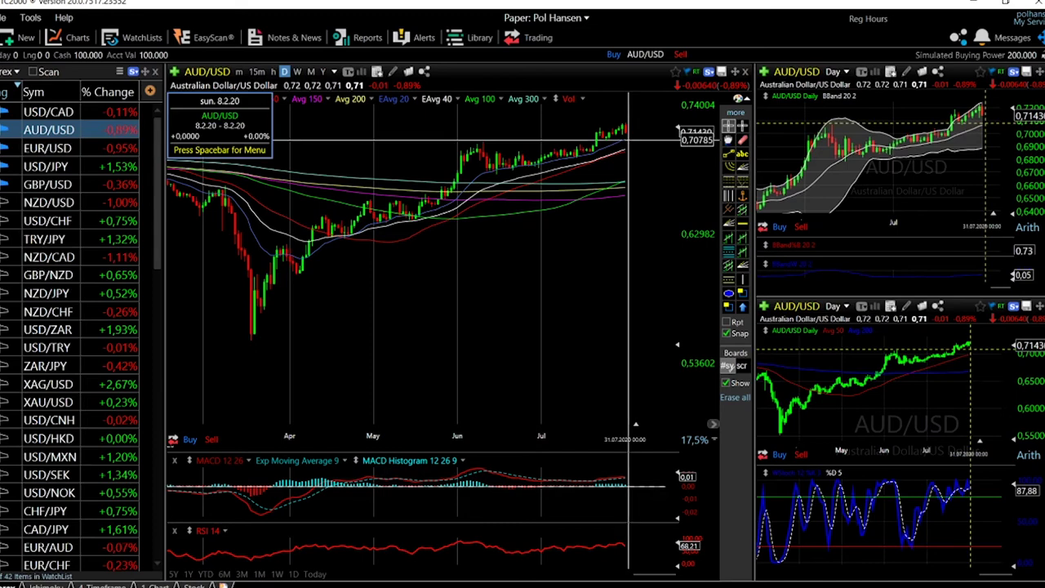
click(628, 139)
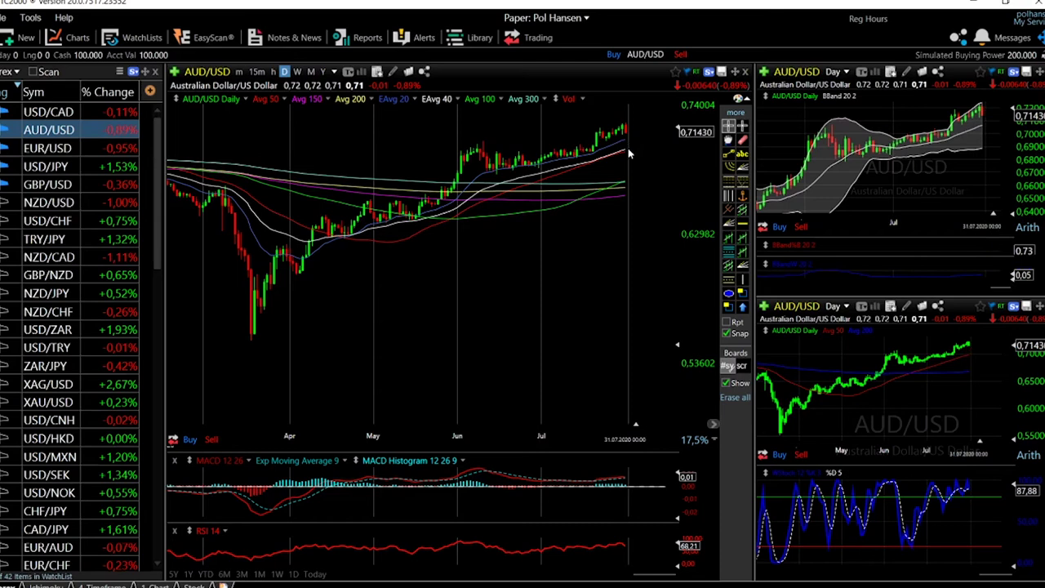
click(628, 151)
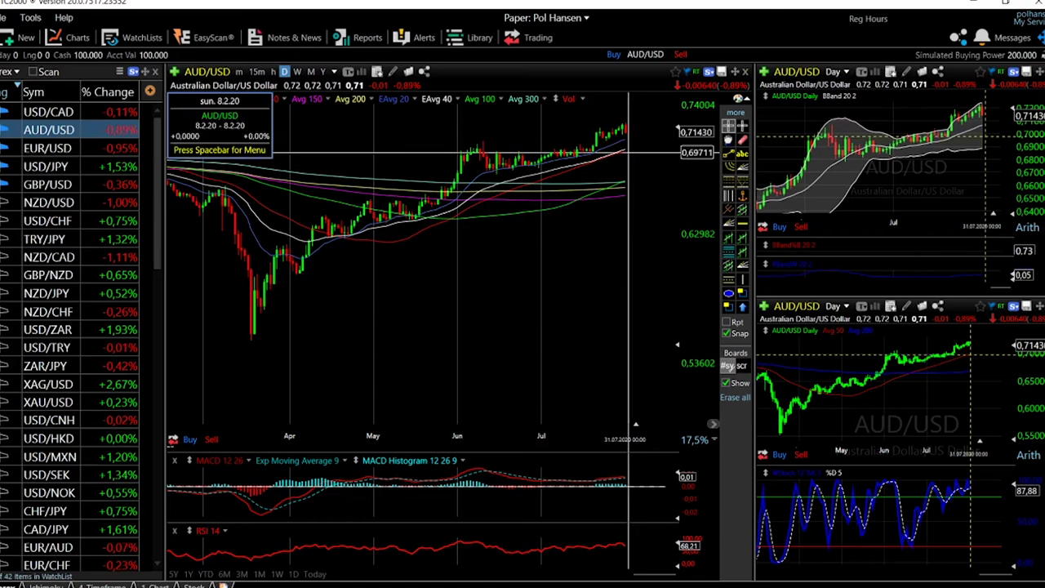
click(628, 151)
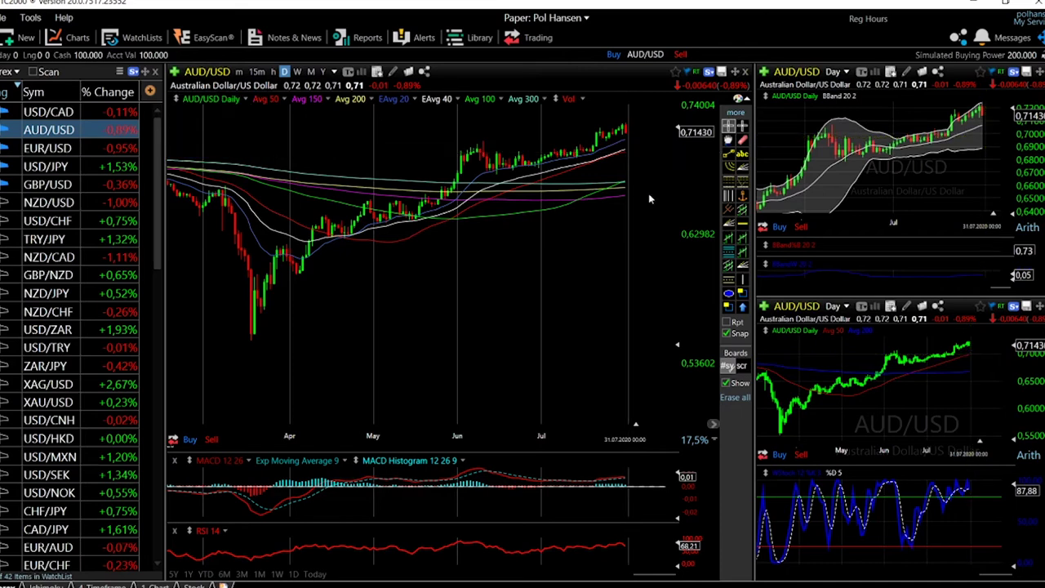
Load USD/CAD from the watchlist and draw a descending trendline from the March high past the latest daily candles.
click(46, 115)
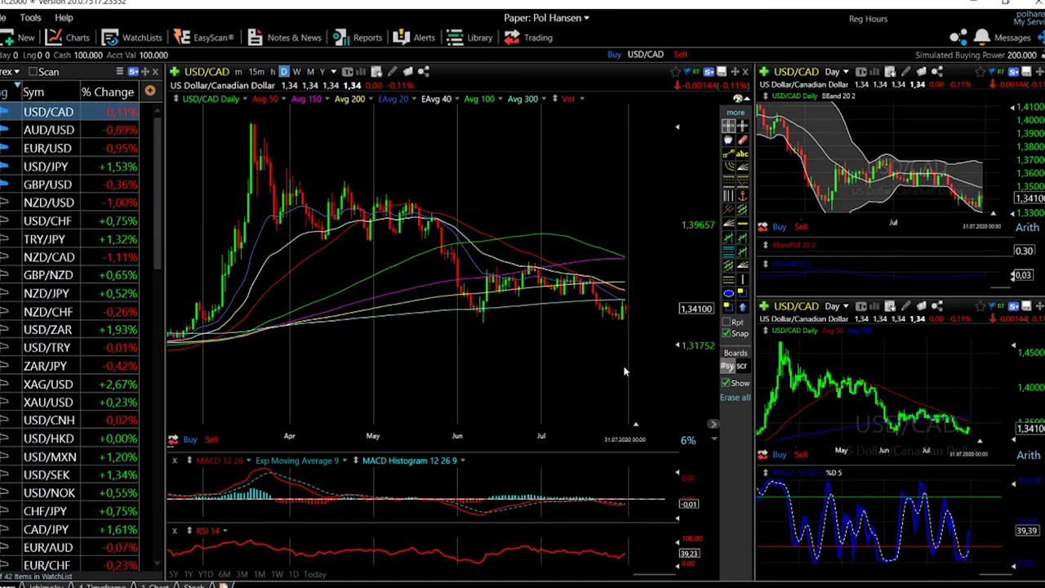
scroll(618, 365, down, 3)
scroll(588, 330, down, 2)
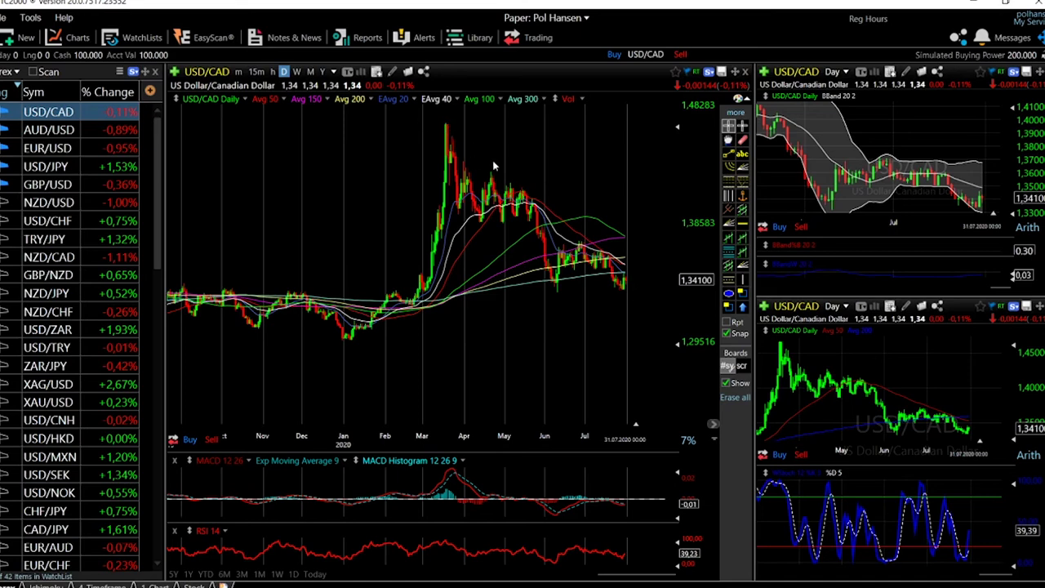
click(728, 154)
drag(451, 127, 666, 299)
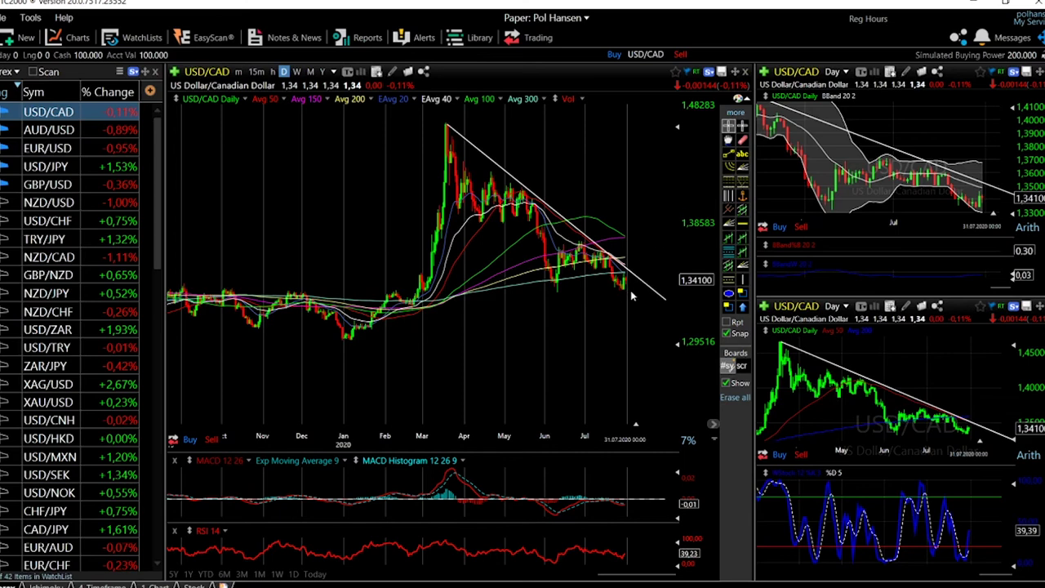
Place a horizontal support line under the June and July lows of the USD/CAD daily chart and adjust it to about 1.33387.
scroll(630, 296, up, 4)
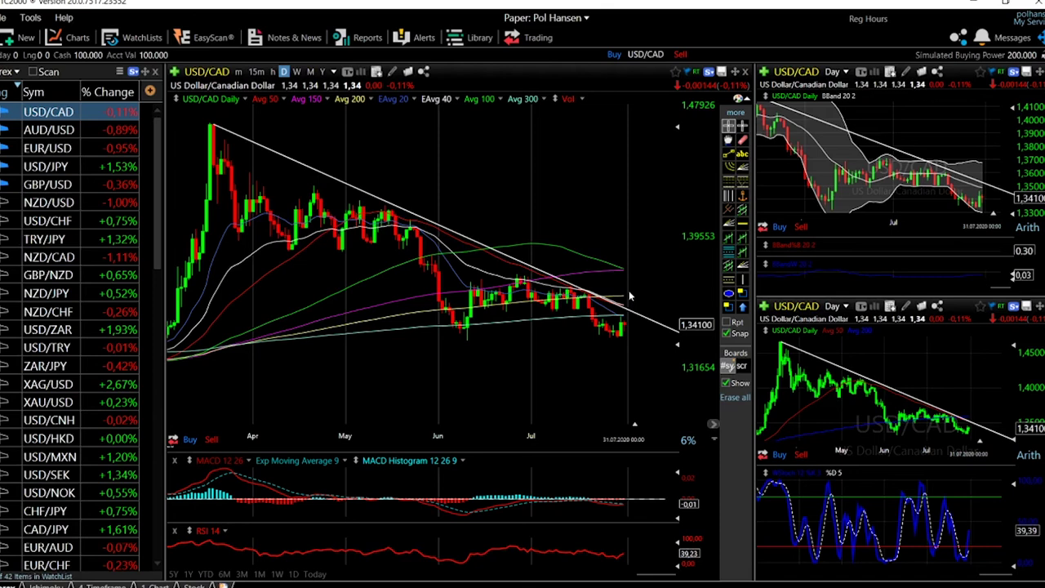
scroll(630, 296, down, 2)
scroll(630, 296, down, 2)
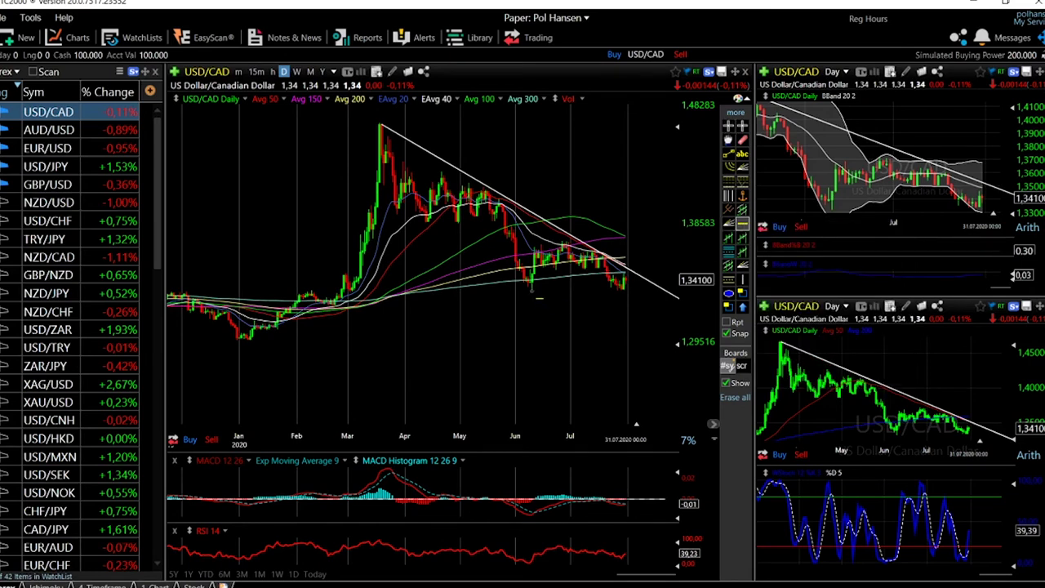
click(539, 296)
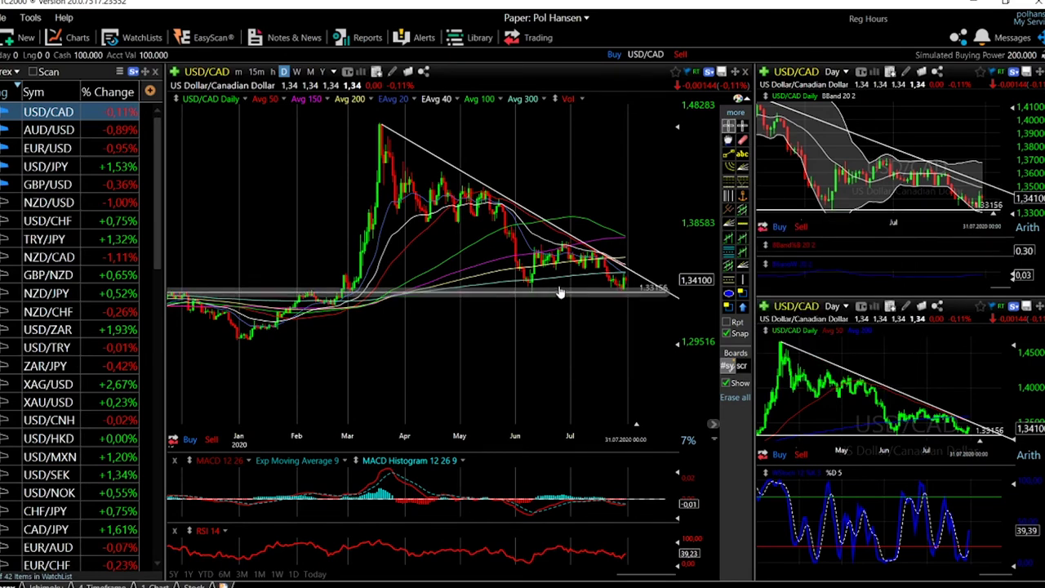
drag(559, 293, 556, 292)
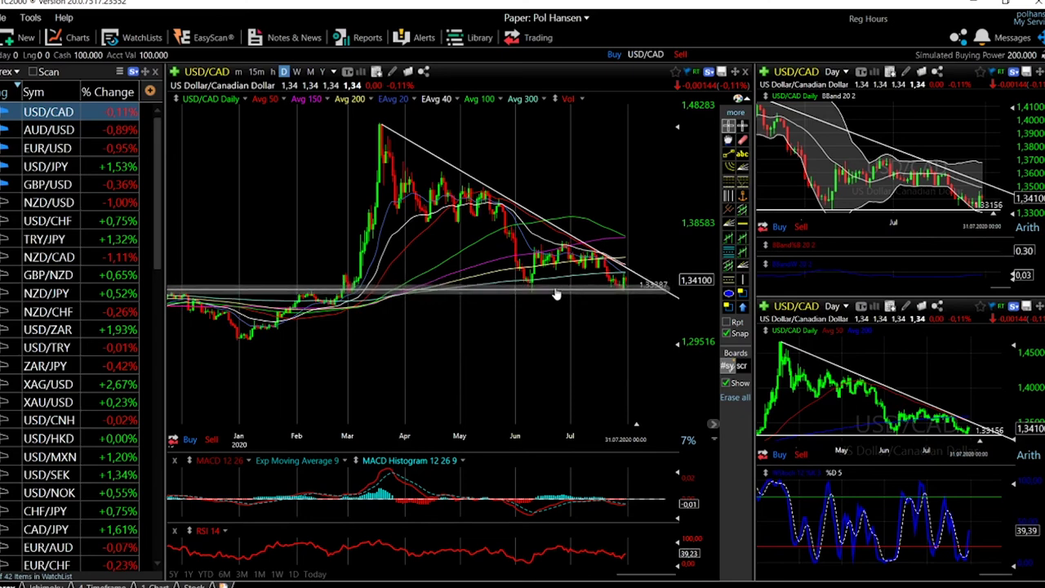
click(608, 348)
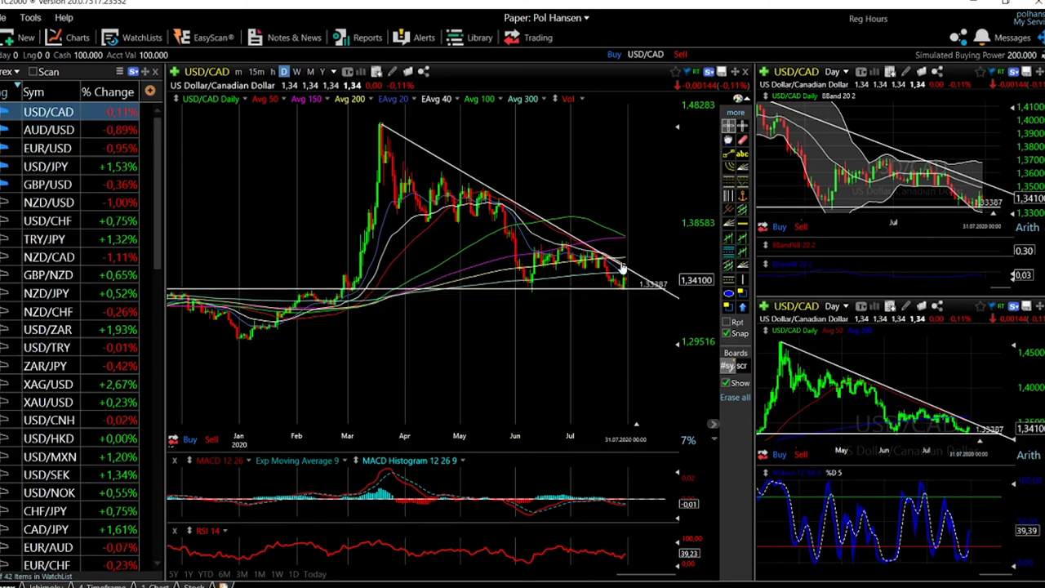
click(662, 292)
click(620, 360)
click(625, 293)
Add three lower horizontal support lines to the USD/CAD daily chart at about 1.32255, 1.30724 and 1.29598.
scroll(428, 309, down, 5)
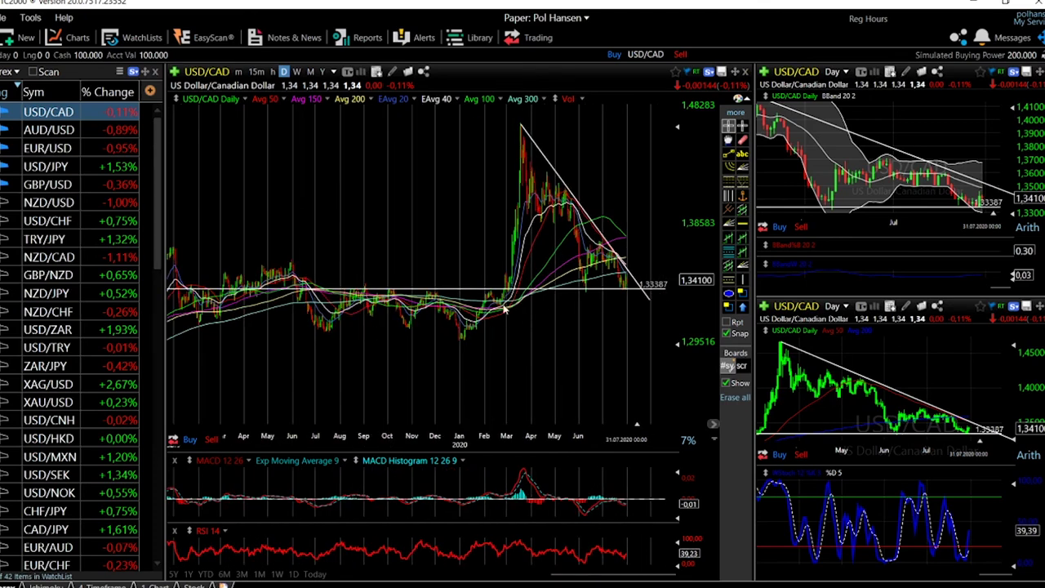
click(742, 222)
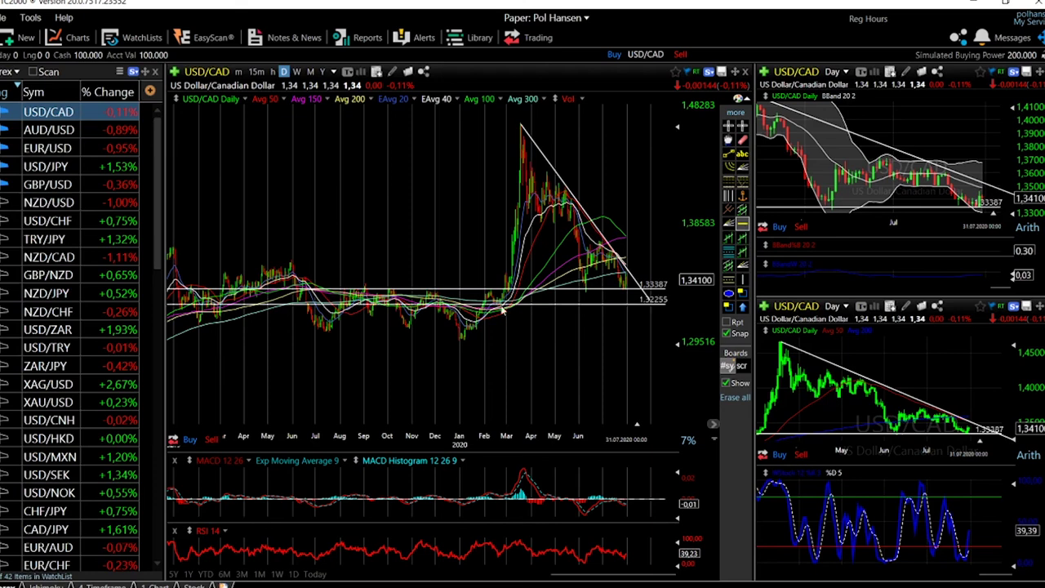
click(651, 299)
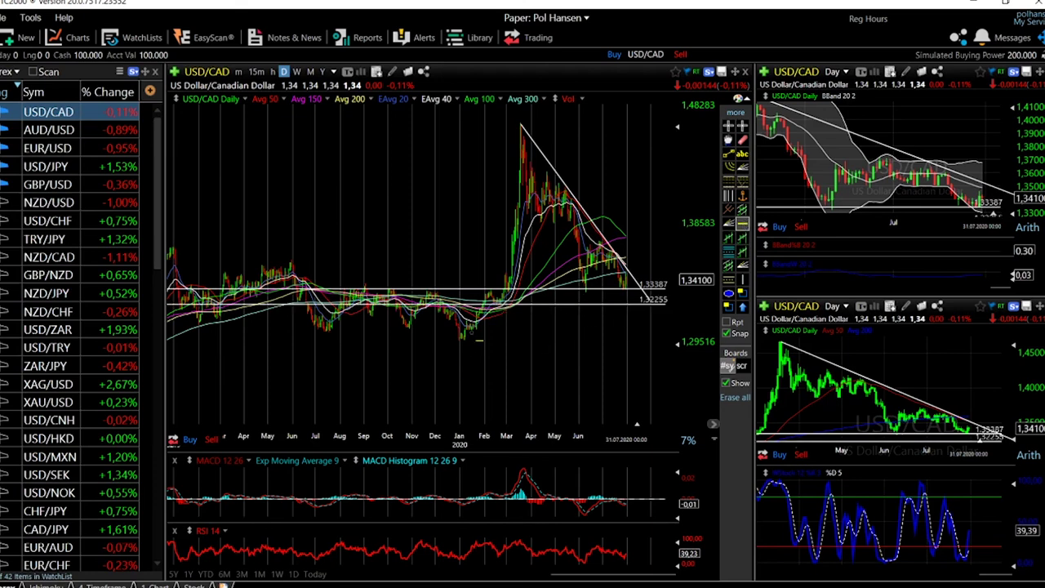
click(417, 320)
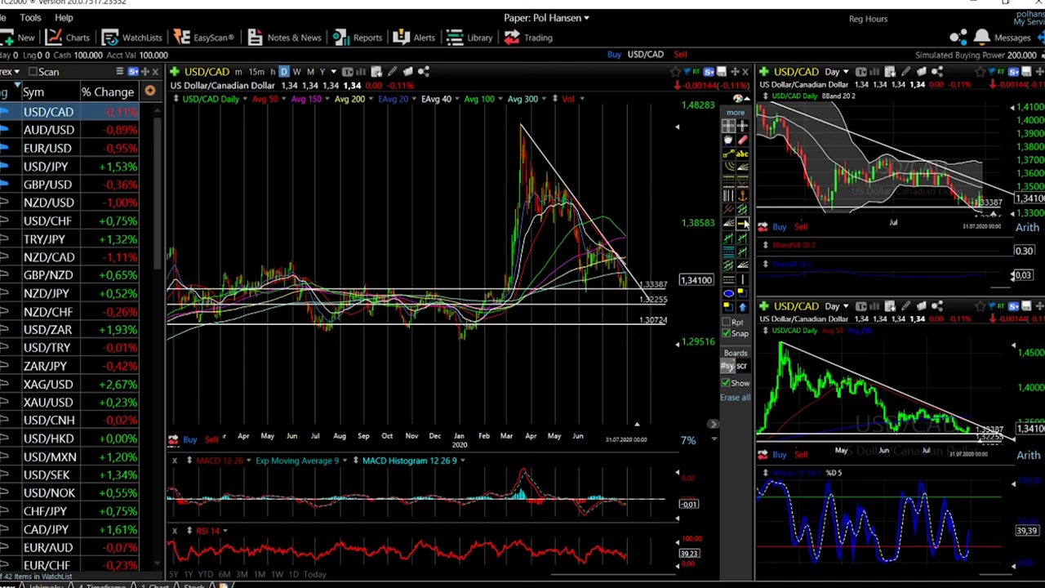
click(743, 222)
click(463, 334)
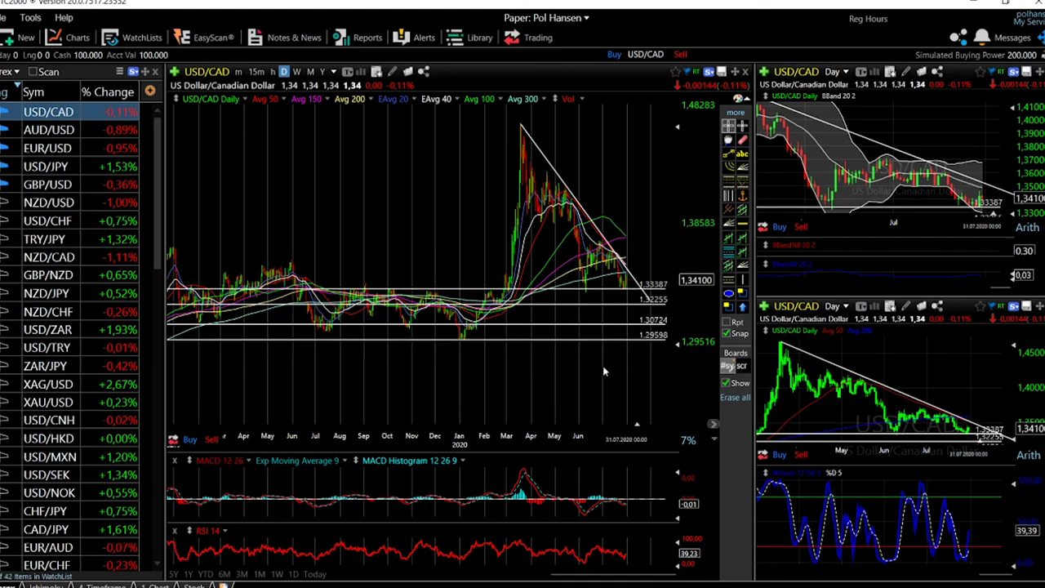
click(494, 311)
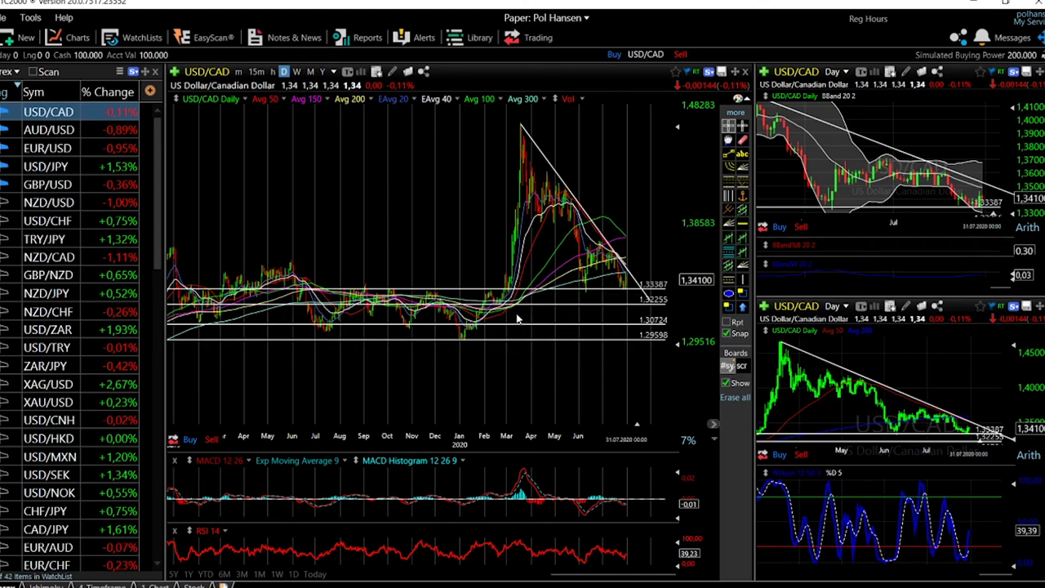